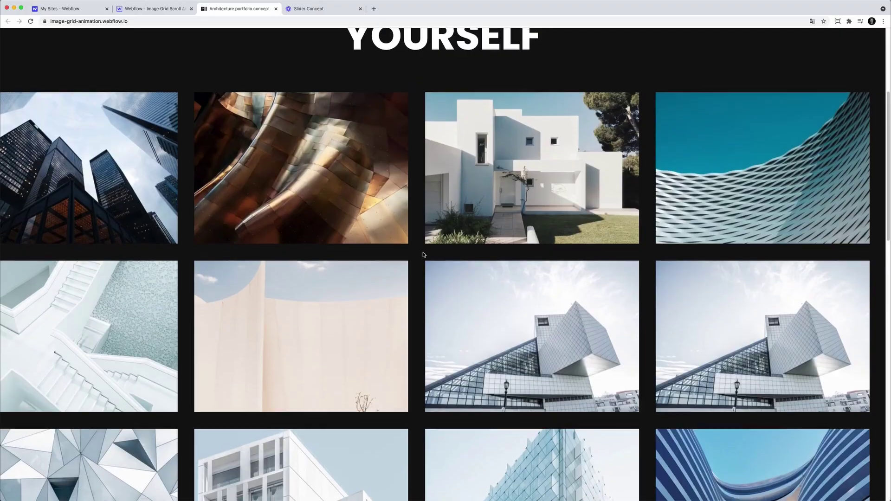
Step: Scroll the published Silver Crysta project page, then return to the home grid via 'view all'
scroll(423, 255, "down", 5)
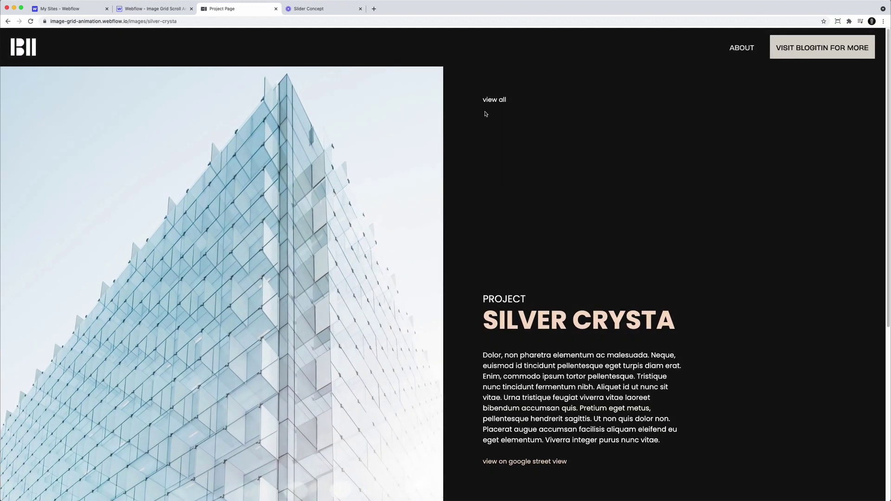
left_click(488, 103)
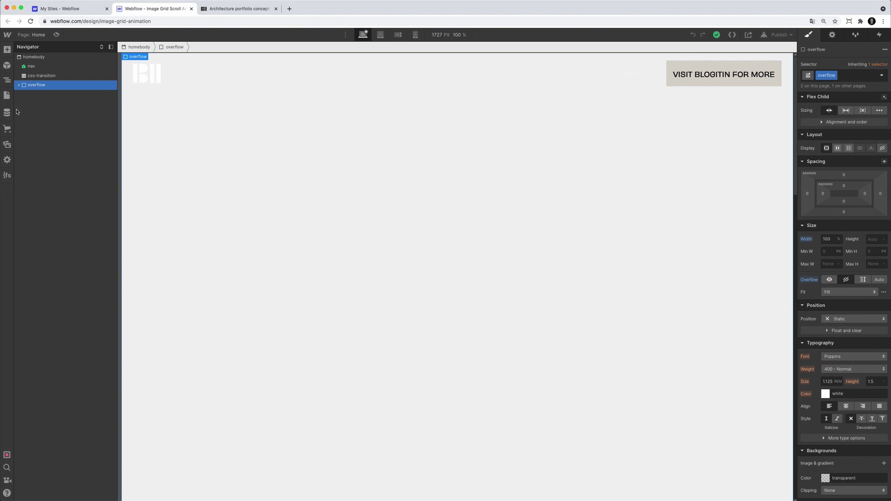
Step: Select the wrap element inside overflow and give it the 'edit' combo class
left_click(36, 95)
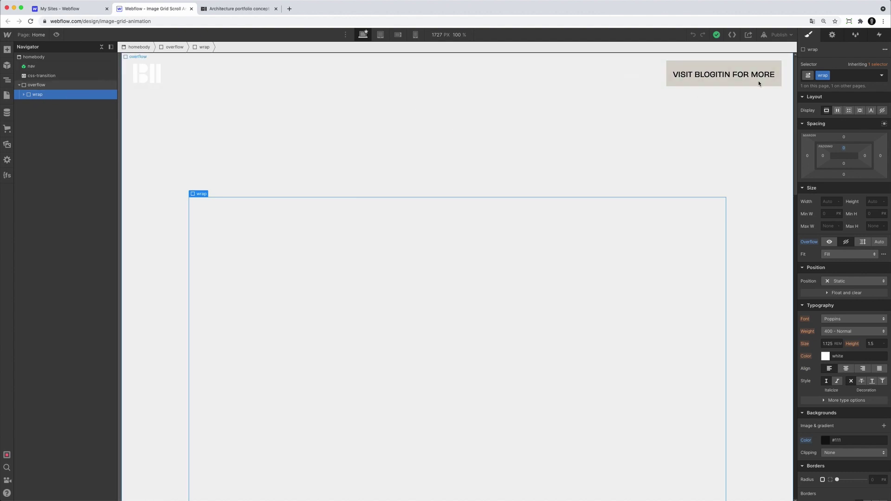
left_click(845, 77)
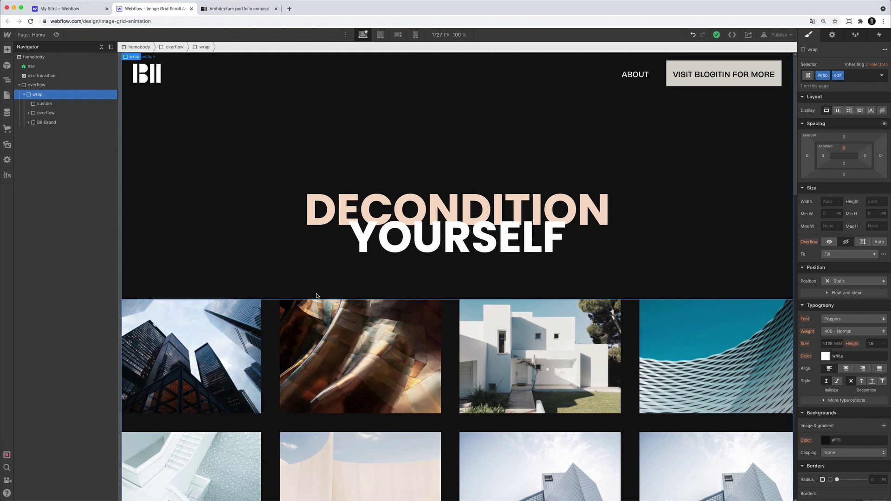
Step: Select the image-grid collection list on the canvas and scroll down the page
left_click(275, 314)
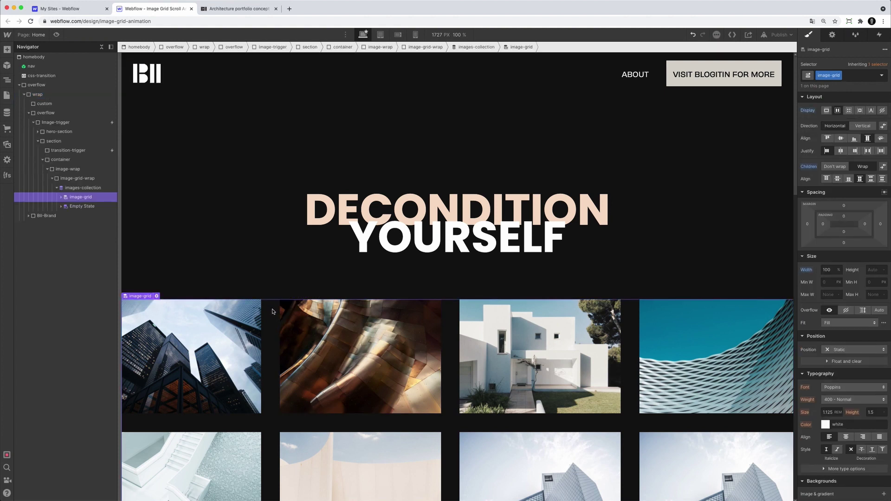
scroll(293, 289, "down", 3)
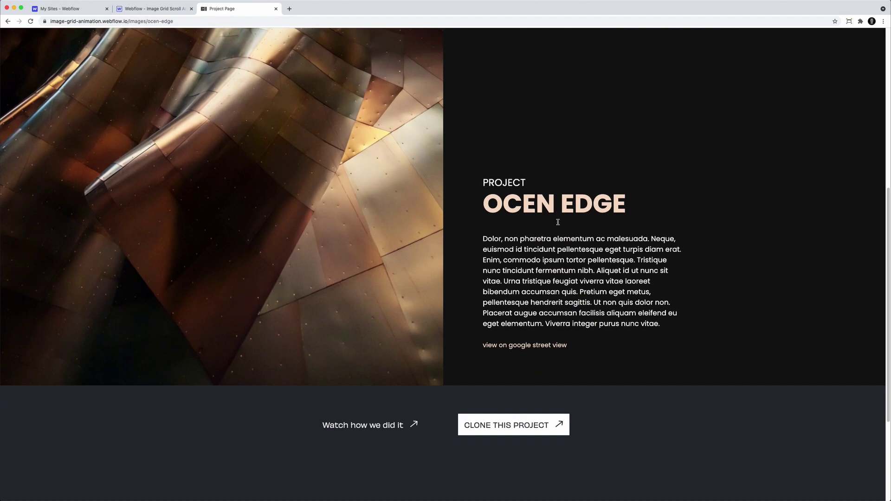
Step: Leave the Ocen Edge page via 'view all' and scroll through the home image grid
scroll(525, 206, "up", 6)
left_click(494, 100)
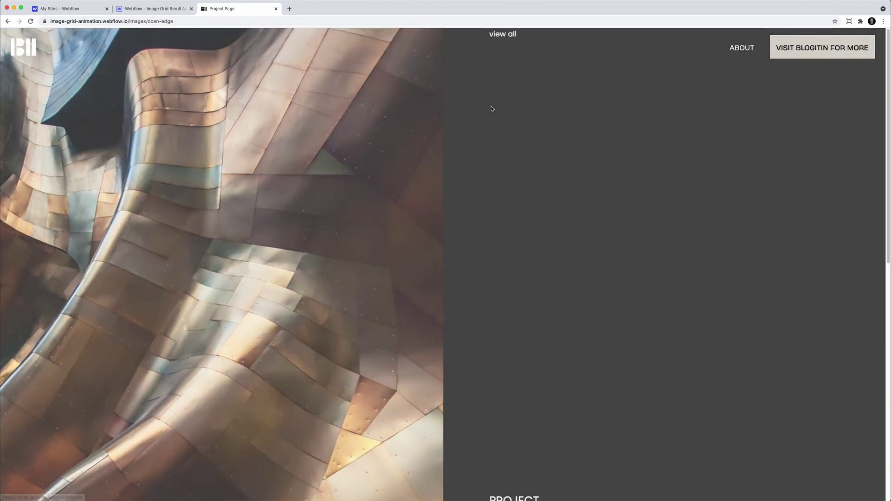
scroll(470, 136, "down", 6)
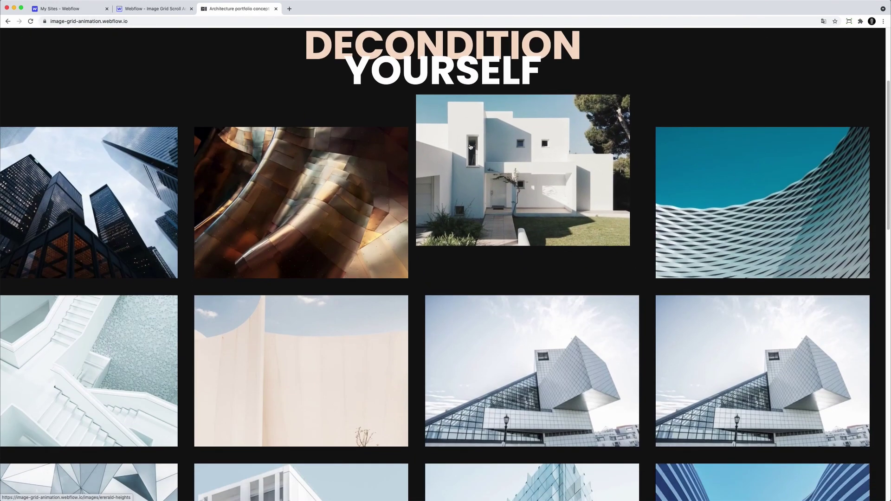
scroll(417, 203, "down", 5)
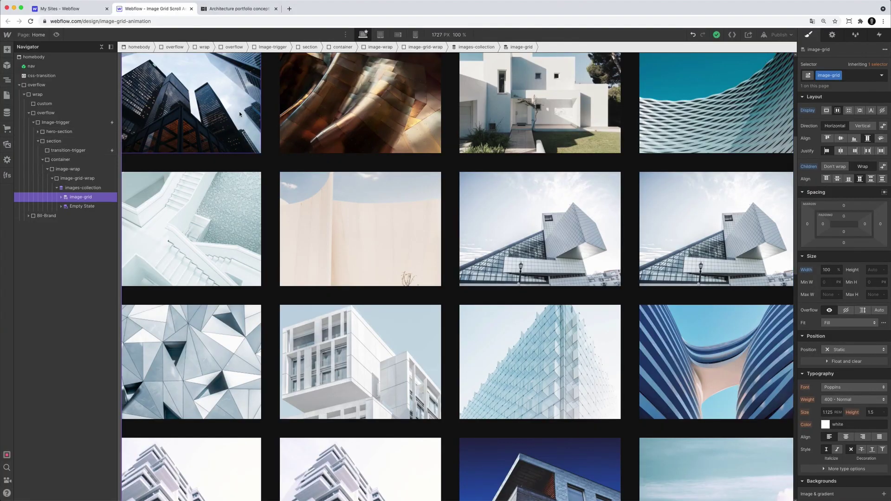
scroll(266, 209, "up", 3)
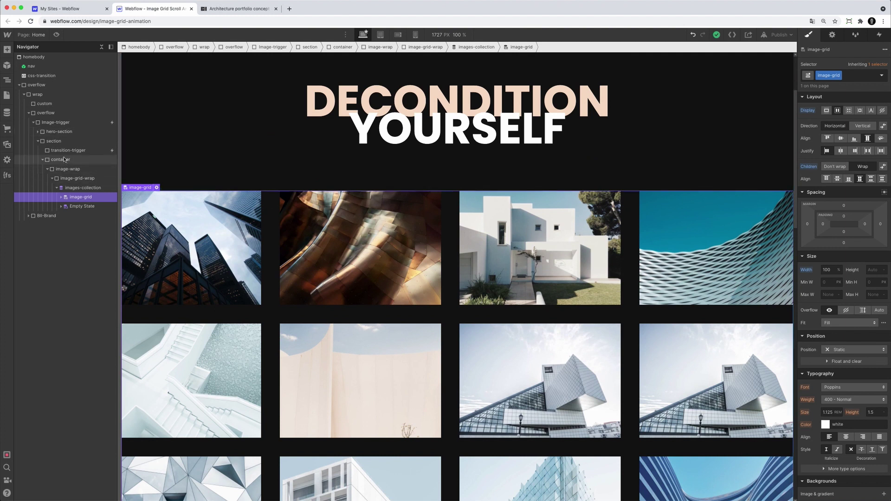
left_click(54, 141)
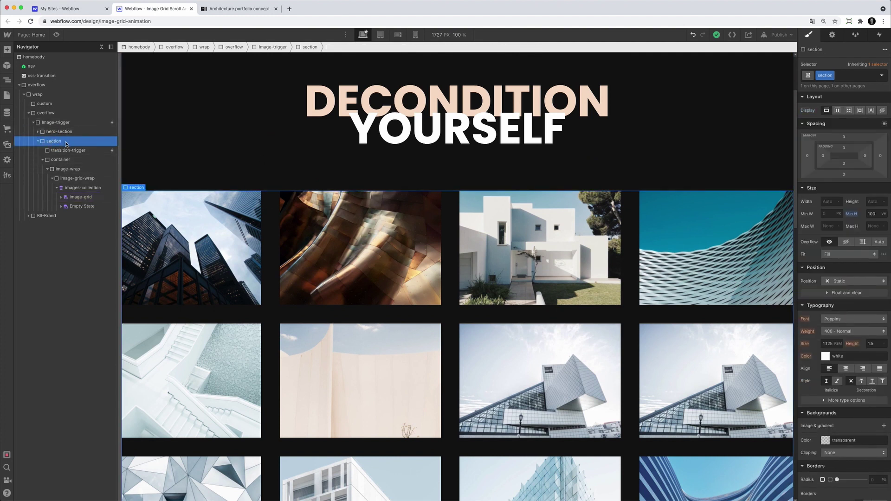
left_click(60, 160)
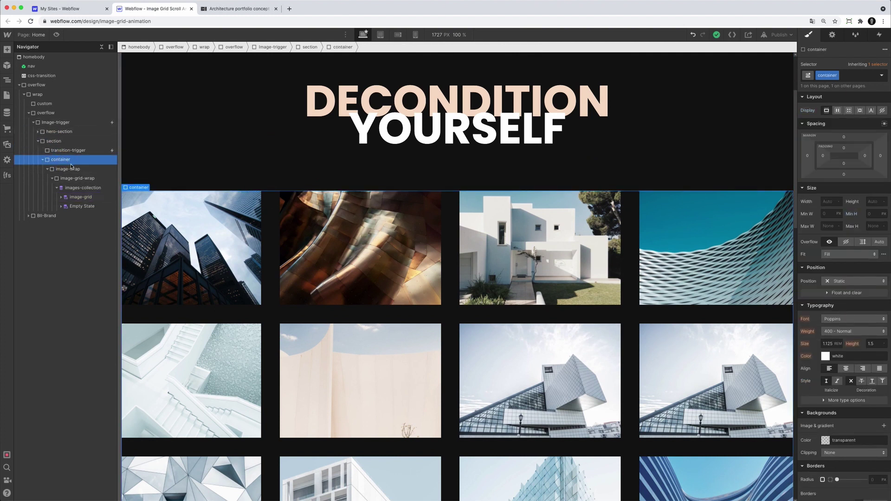
left_click(95, 171)
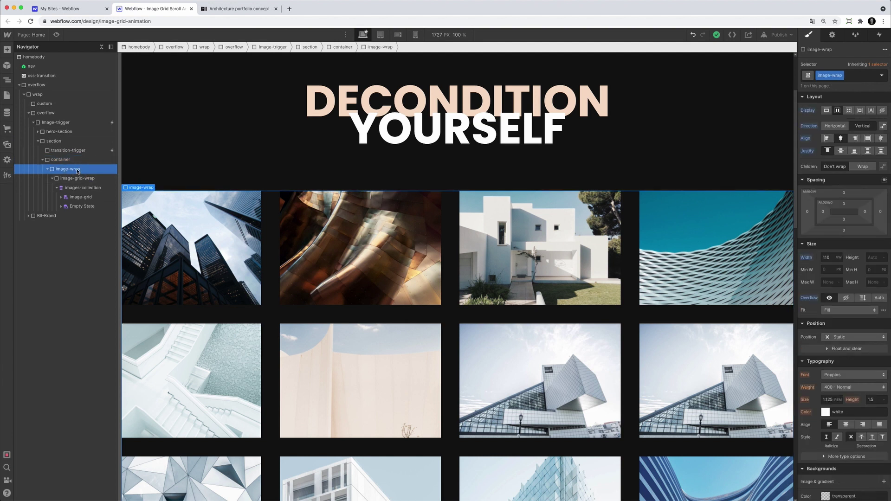
left_click(65, 189)
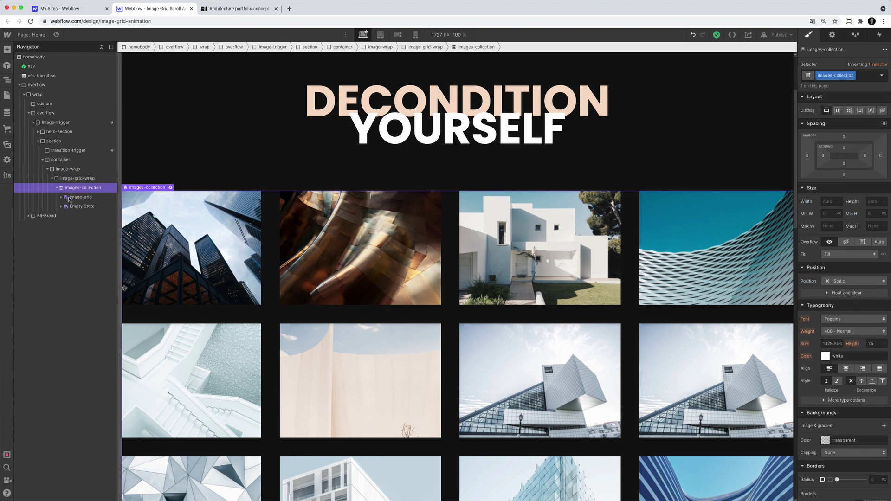
left_click(61, 198)
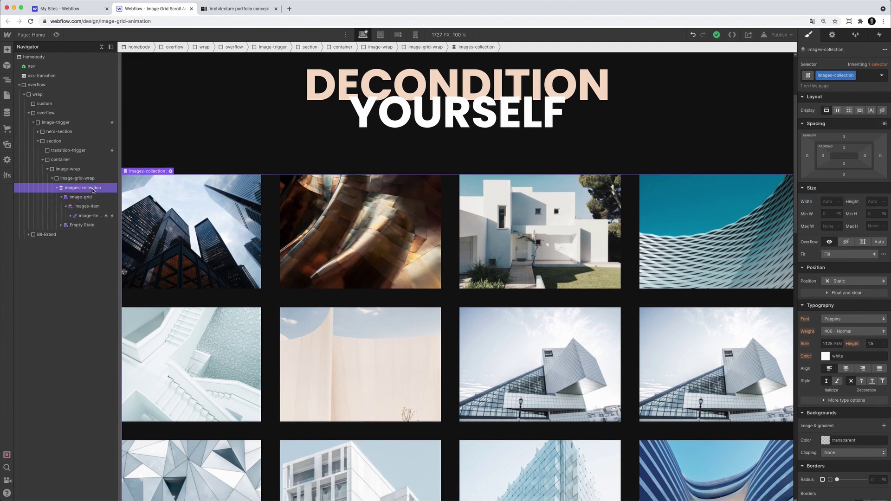
left_click(93, 197)
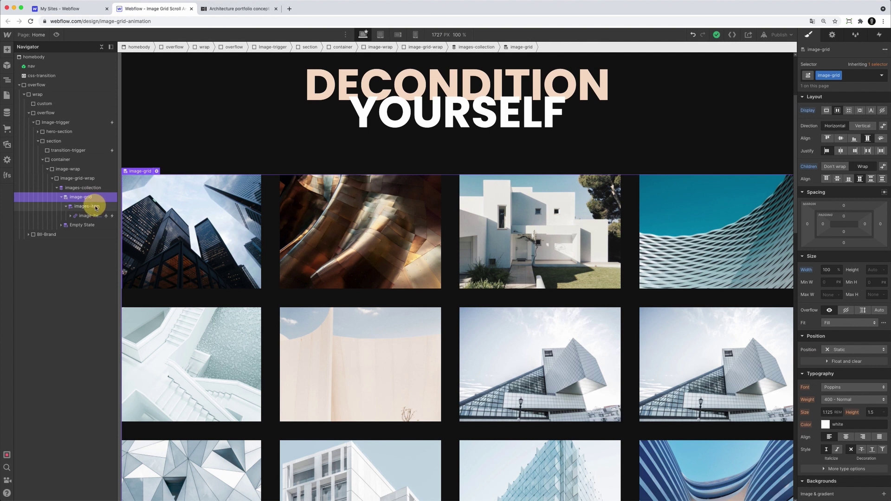
left_click(90, 207)
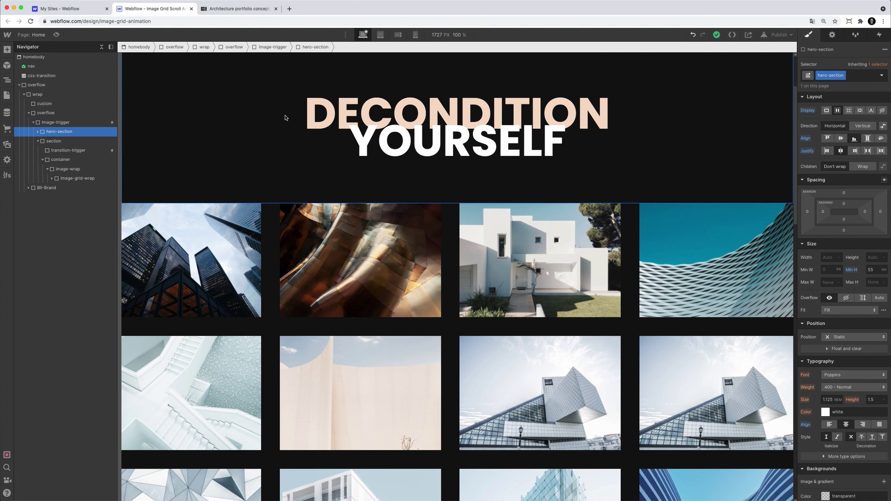
Step: Select image-wrap and confirm its 2D & 3D transform uses a 529 px children perspective
key("super+shift+p")
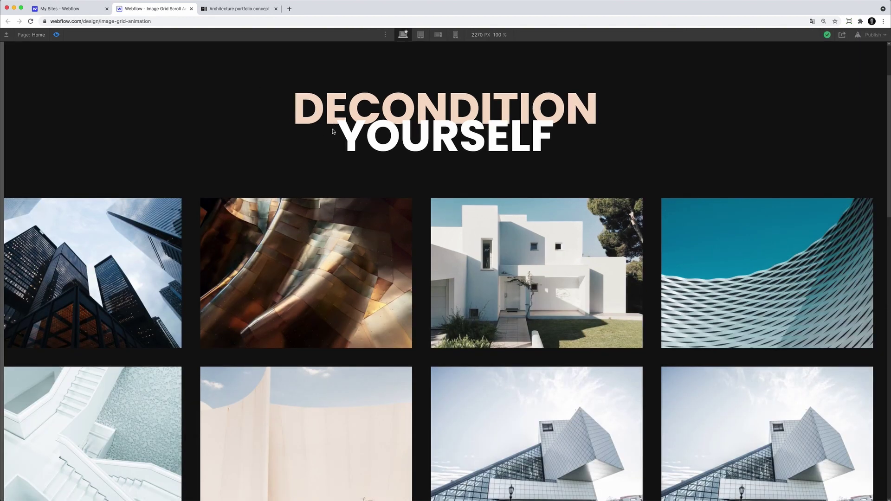
scroll(333, 133, "down", 5)
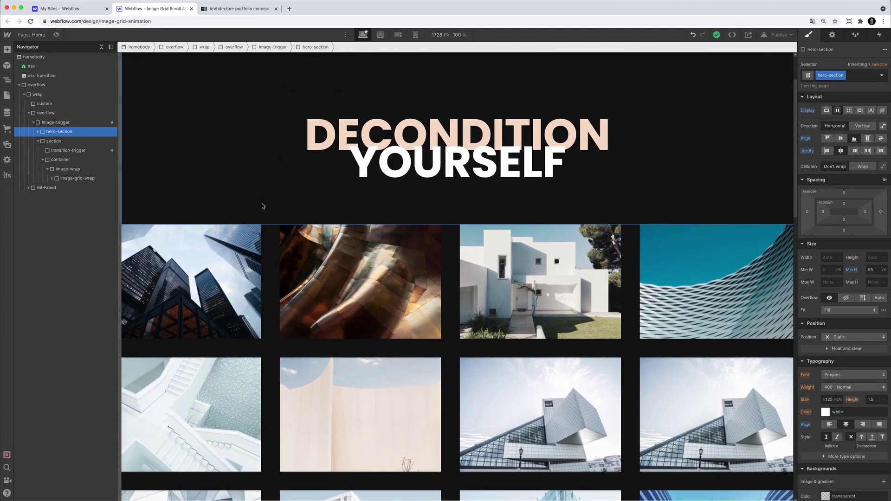
left_click(268, 250)
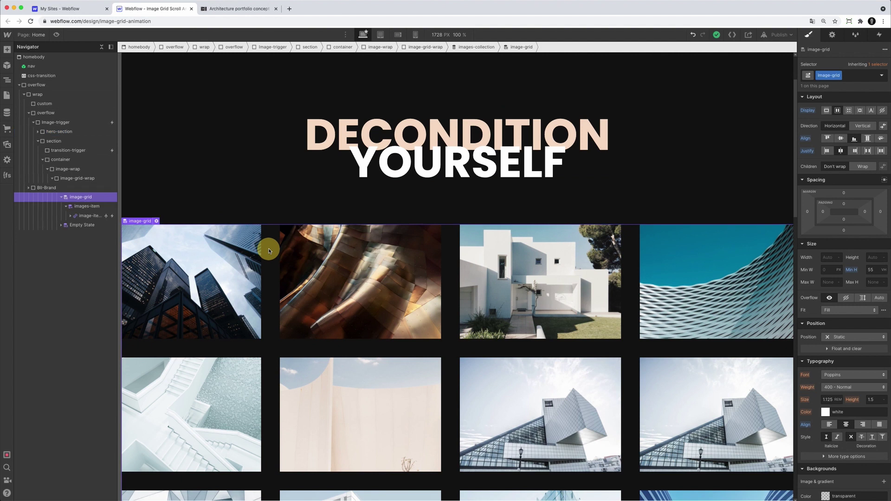
left_click(92, 178)
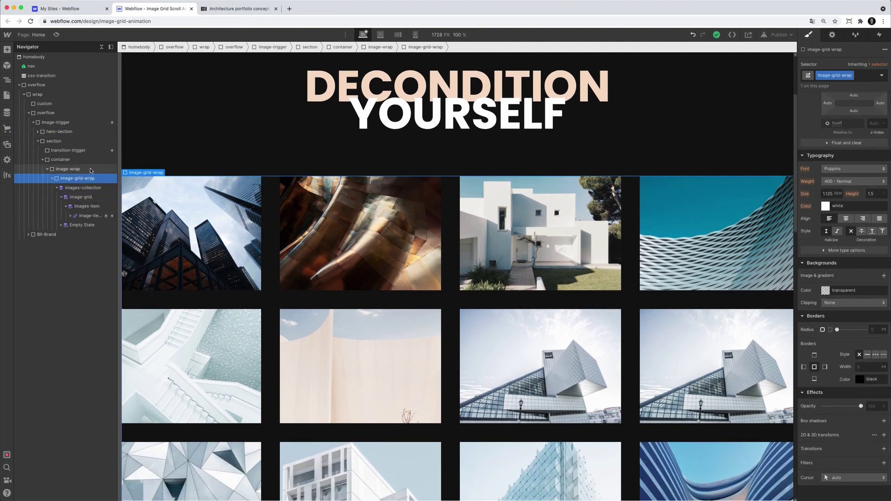
left_click(91, 170)
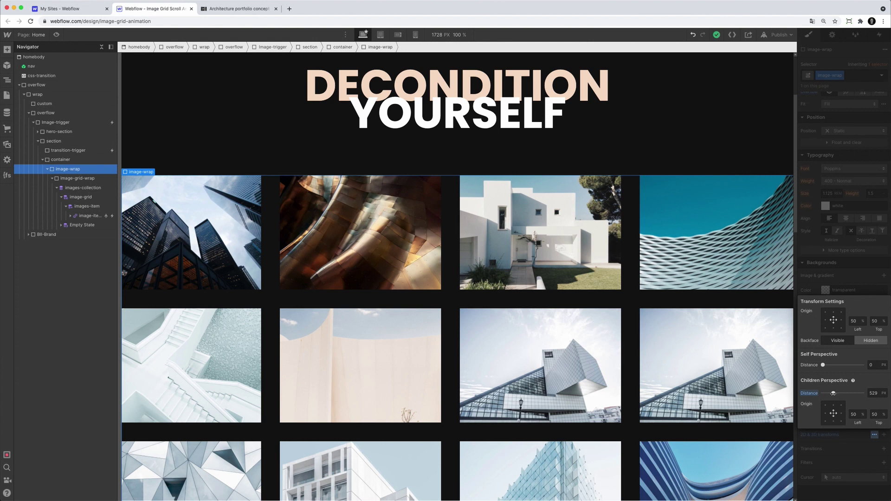
left_click(801, 392)
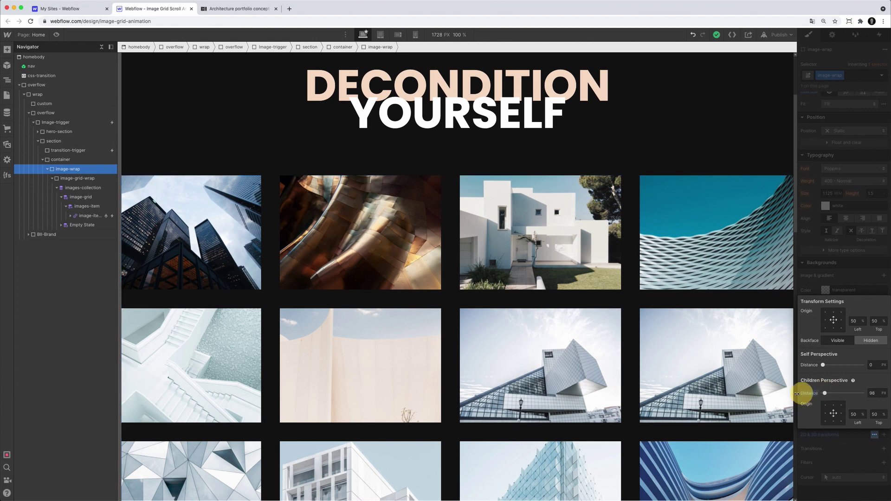
left_click(674, 158)
Step: Preview the page and scroll to watch the image grid tilt in 3D
key("super+shift+p")
scroll(678, 160, "down", 8)
scroll(669, 166, "up", 5)
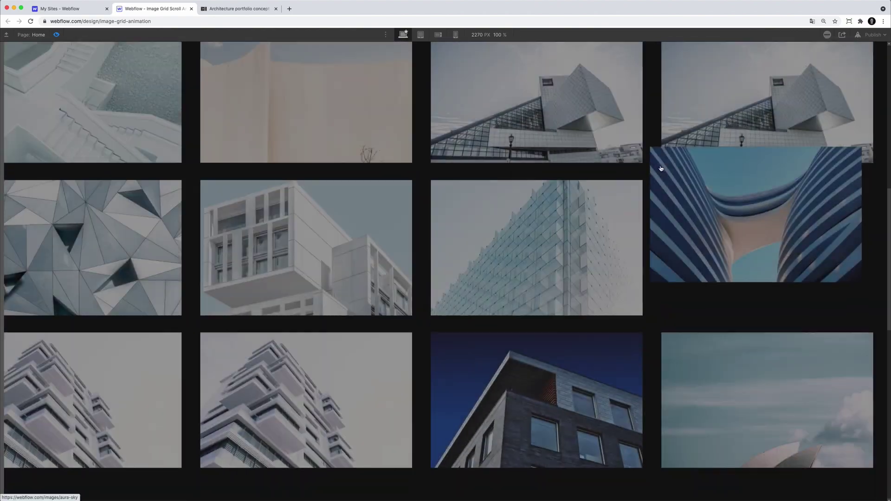
scroll(657, 173, "down", 2)
scroll(657, 174, "down", 3)
scroll(657, 176, "up", 5)
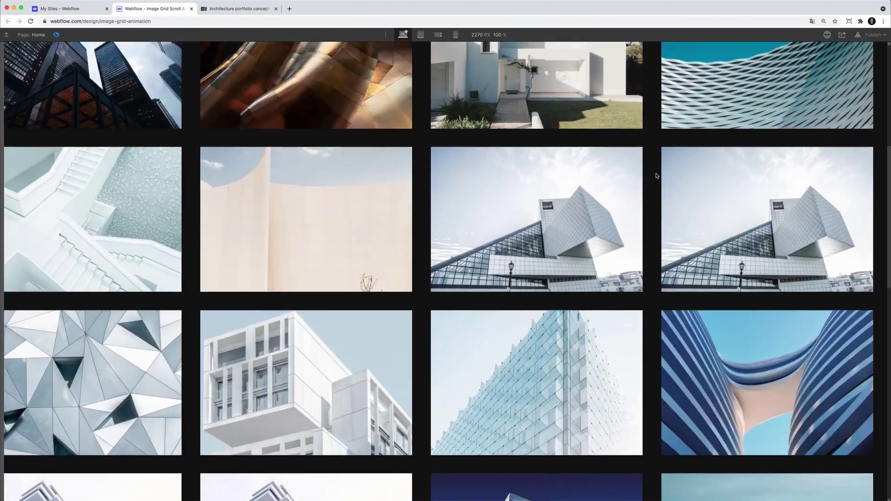
scroll(656, 177, "down", 6)
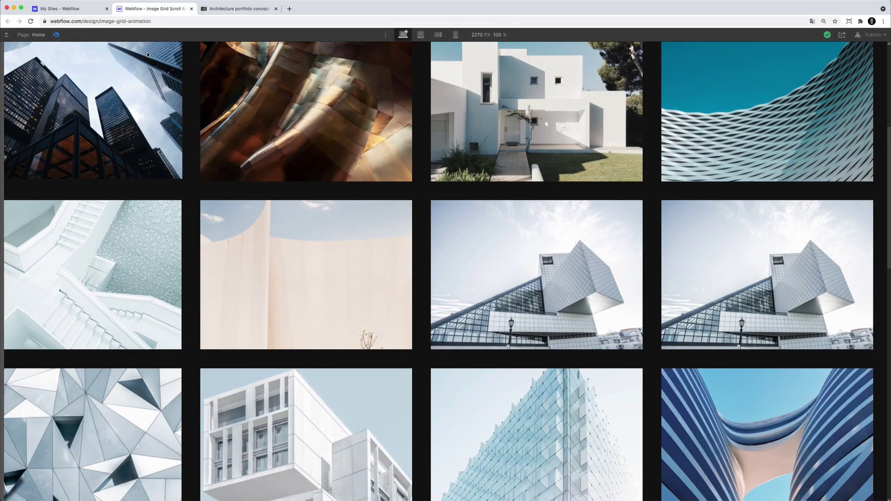
key("super+shift+p")
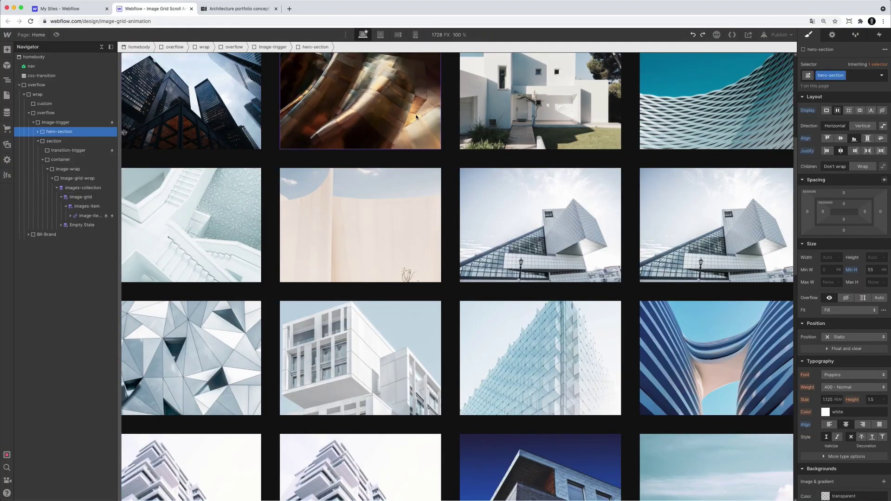
key("super+shift+p")
scroll(418, 120, "down", 5)
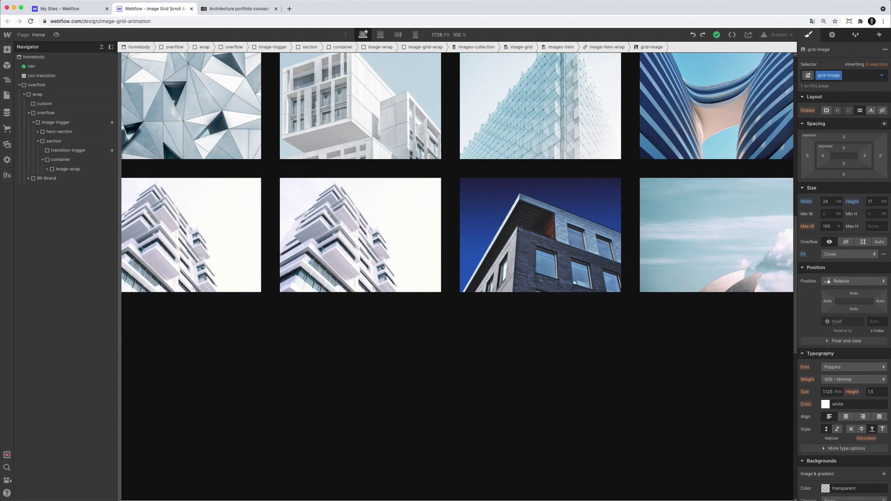
Step: Select image-trigger in the Navigator and open its 'While scrolling in view' interaction
left_click(878, 35)
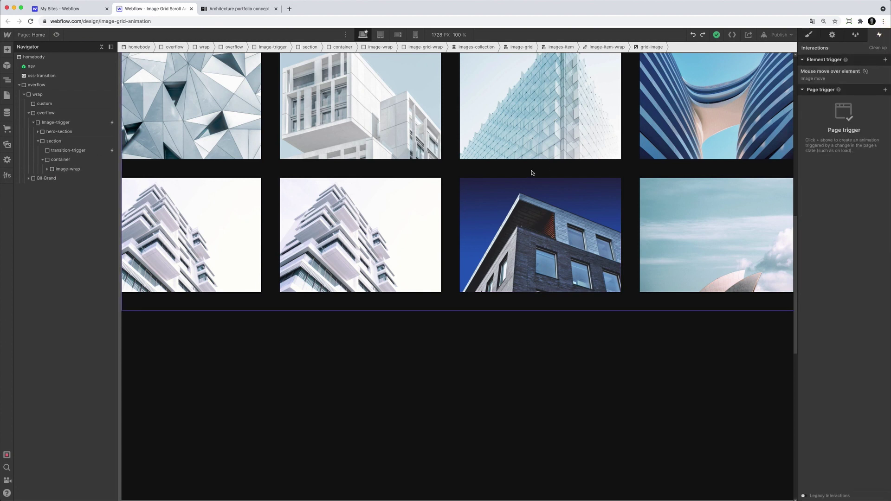
scroll(531, 173, "up", 10)
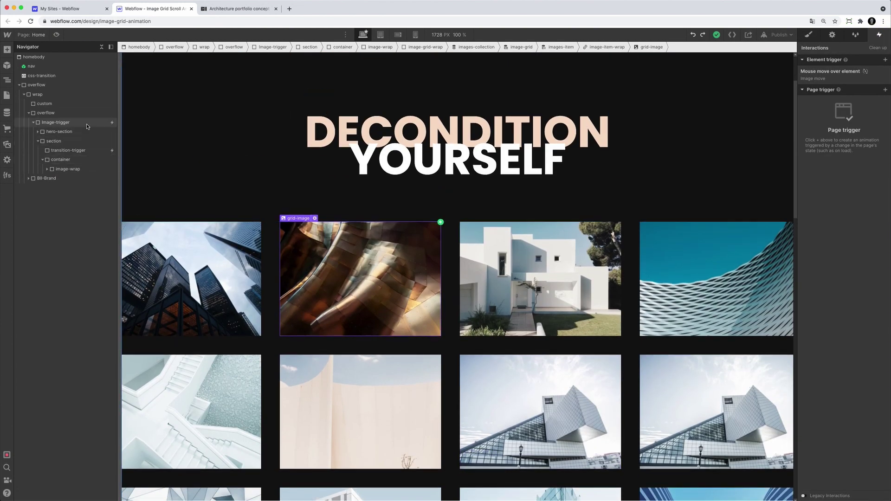
left_click(87, 125)
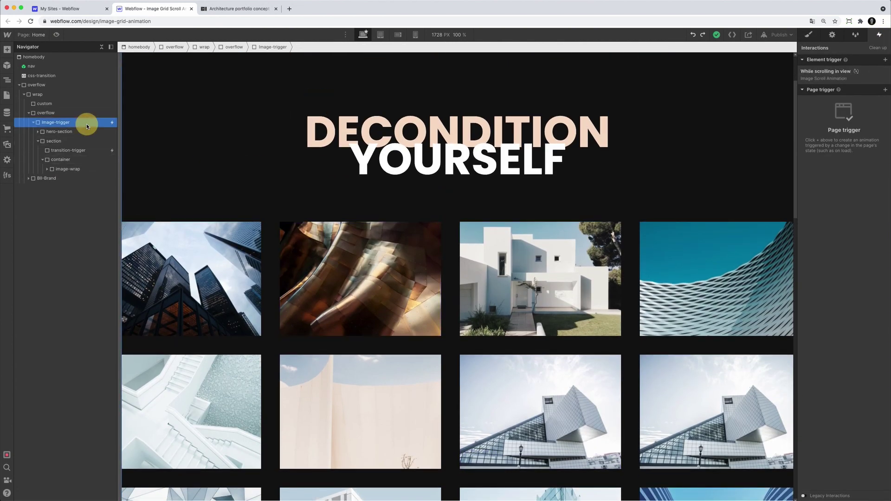
left_click(820, 77)
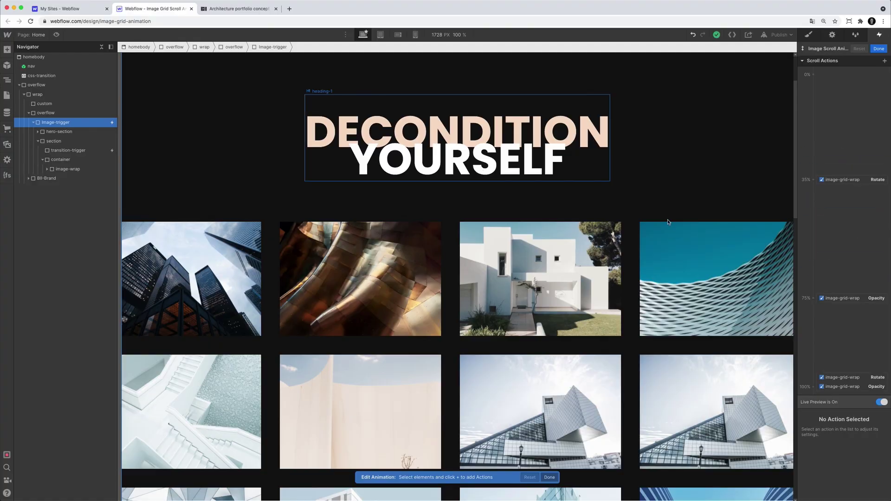
Step: Scroll the canvas to watch the grid stay flat, then tilt and fade
scroll(651, 342, "up", 3)
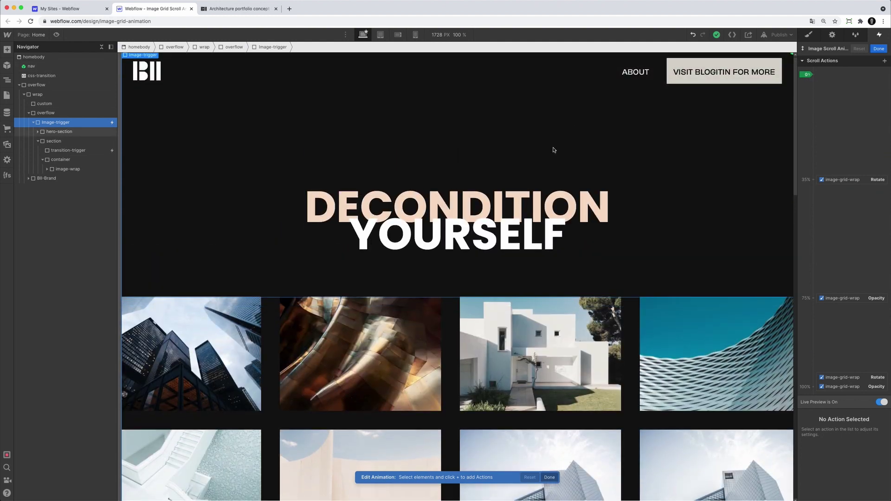
scroll(553, 151, "down", 3)
scroll(553, 151, "up", 3)
scroll(553, 151, "down", 3)
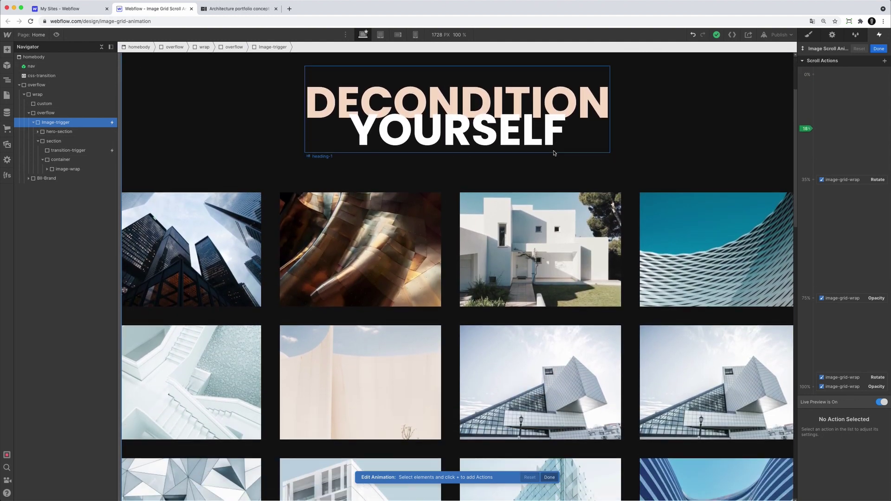
scroll(554, 153, "down", 2)
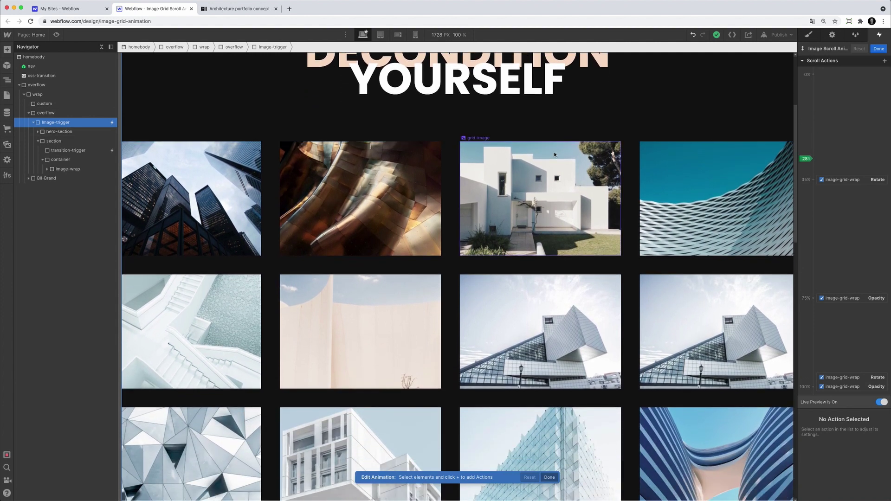
scroll(554, 154, "down", 1)
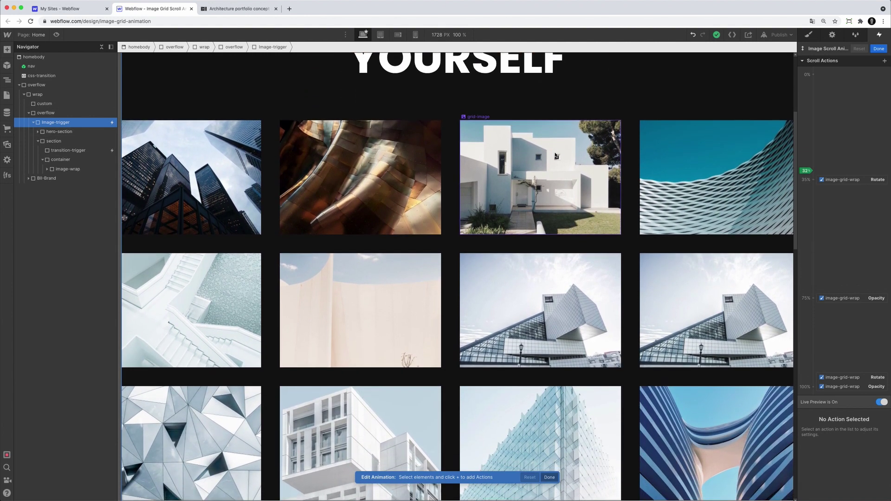
scroll(556, 156, "down", 1)
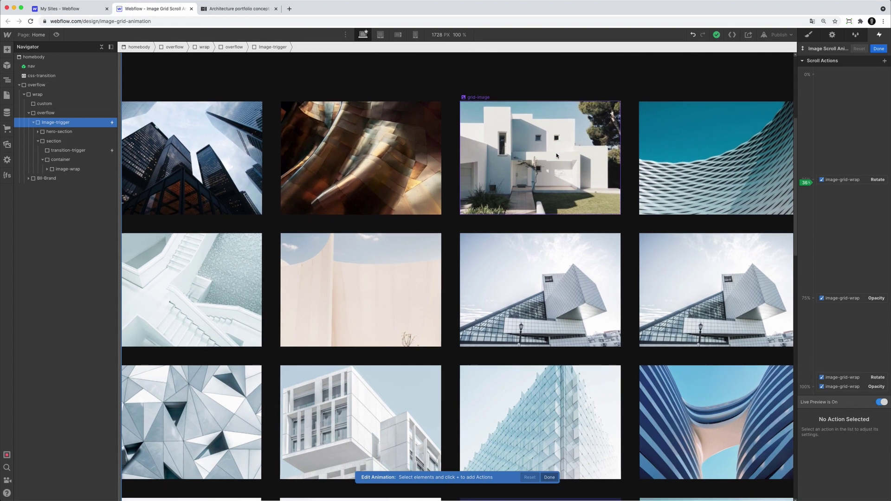
scroll(556, 153, "up", 1)
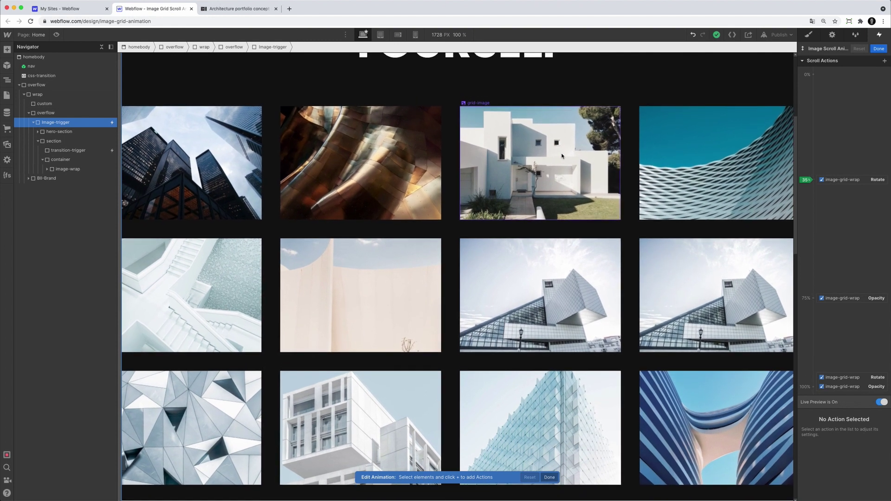
Step: Inspect the 35% Rotate keyframe's Z rotation value for the image grid
left_click(857, 181)
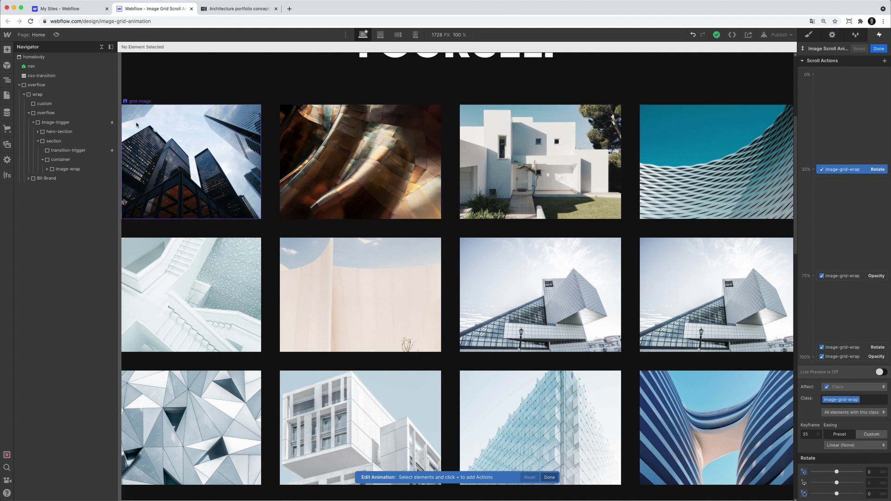
left_click(278, 165)
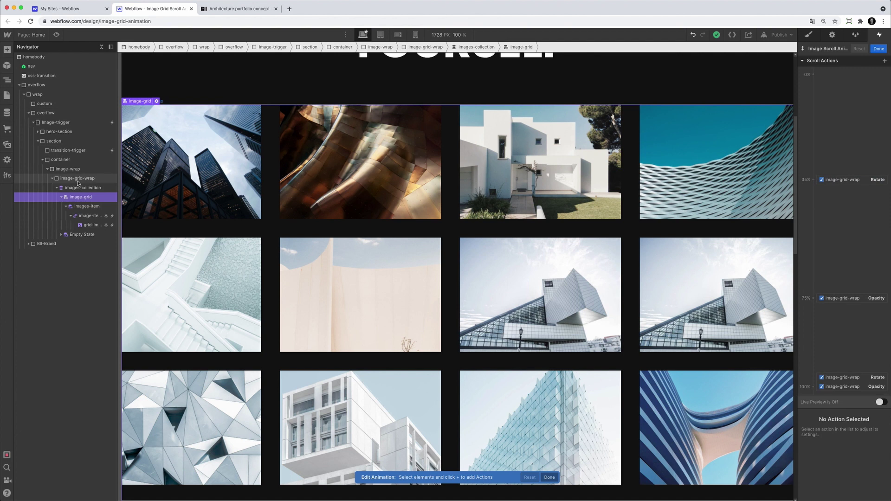
left_click(853, 180)
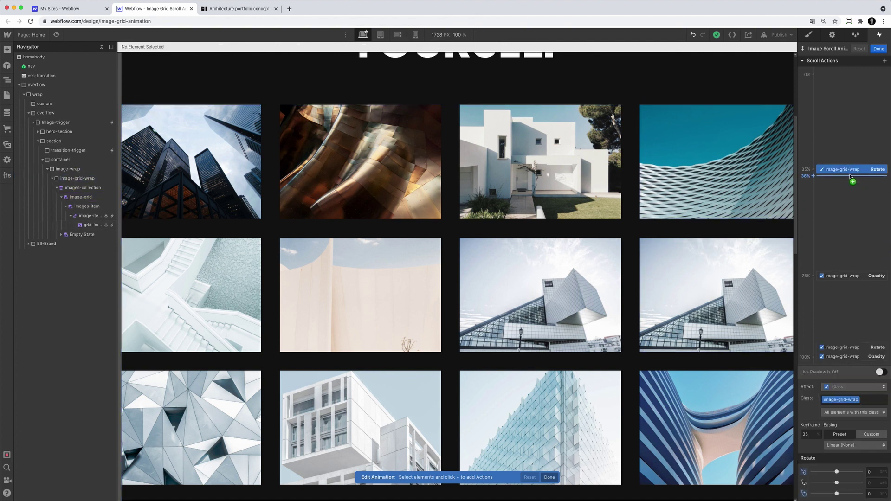
left_click(871, 494)
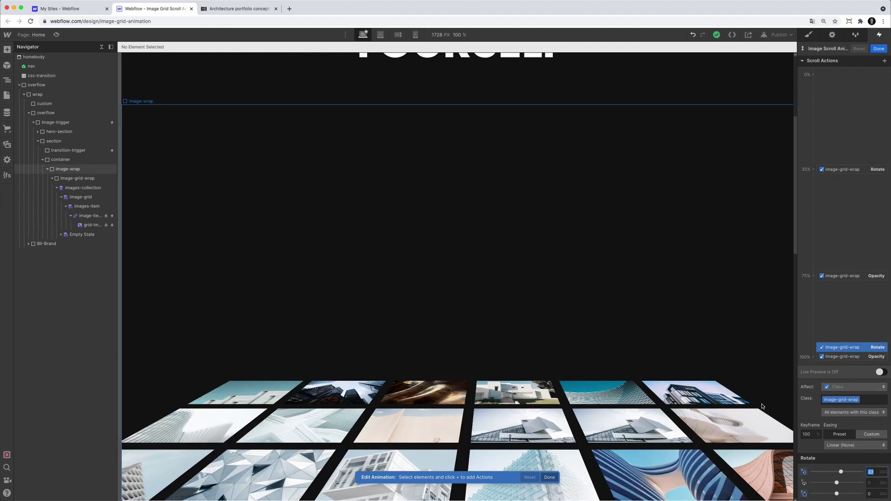
scroll(659, 417, "down", 2)
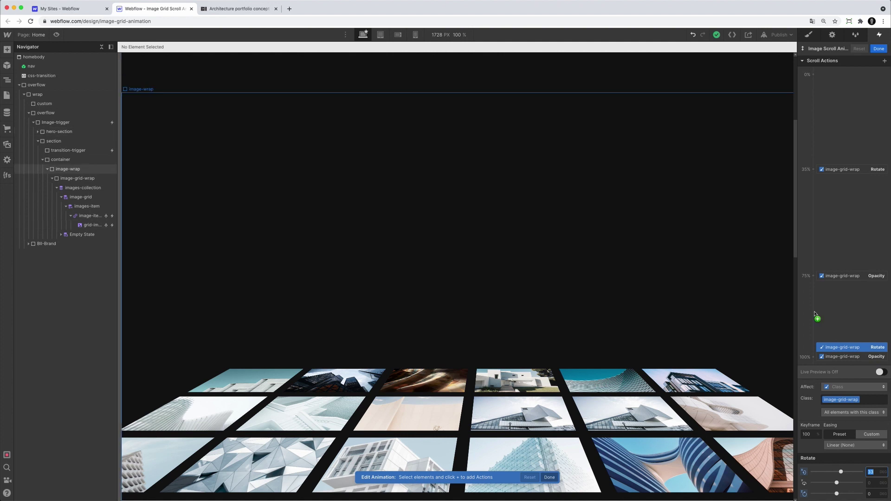
Step: With live preview on, compare the 35% Rotate, 100% Opacity and 100% Rotate (33 deg) keyframes
left_click(881, 372)
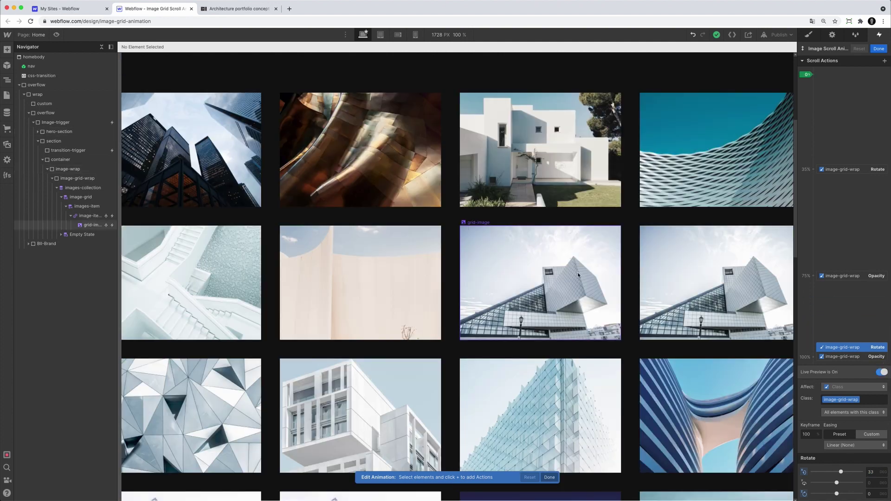
left_click(838, 171)
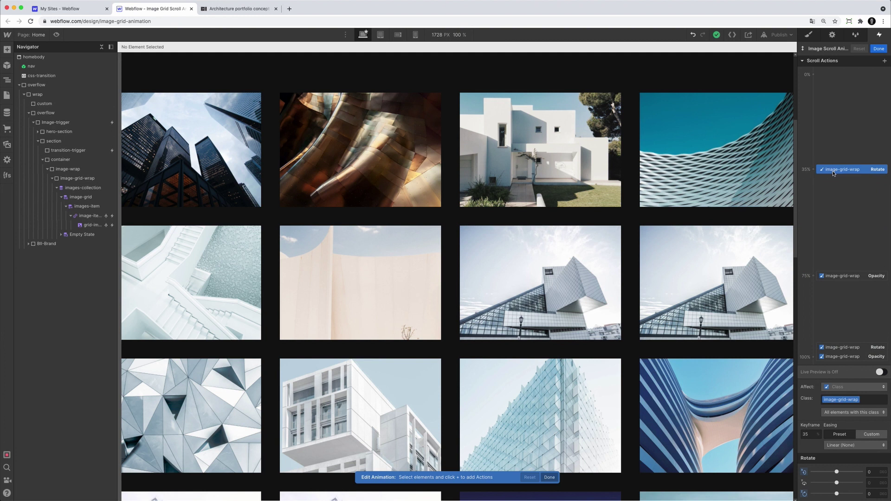
left_click(852, 357)
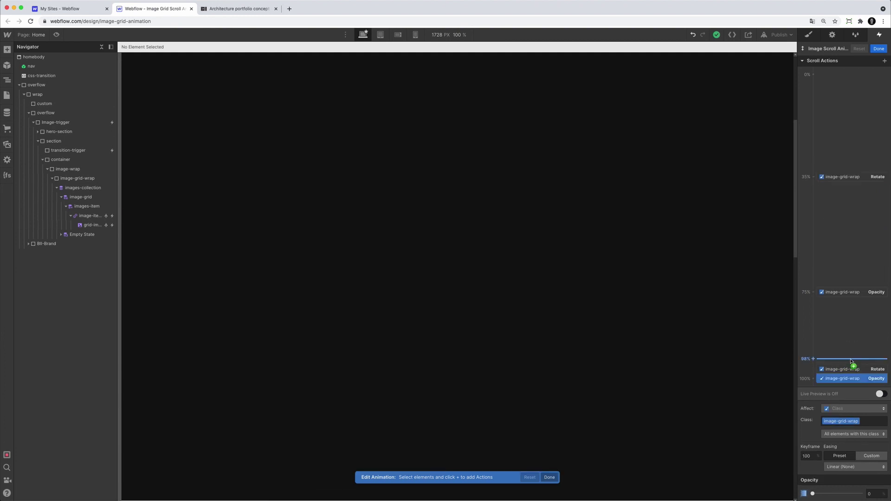
left_click(848, 371)
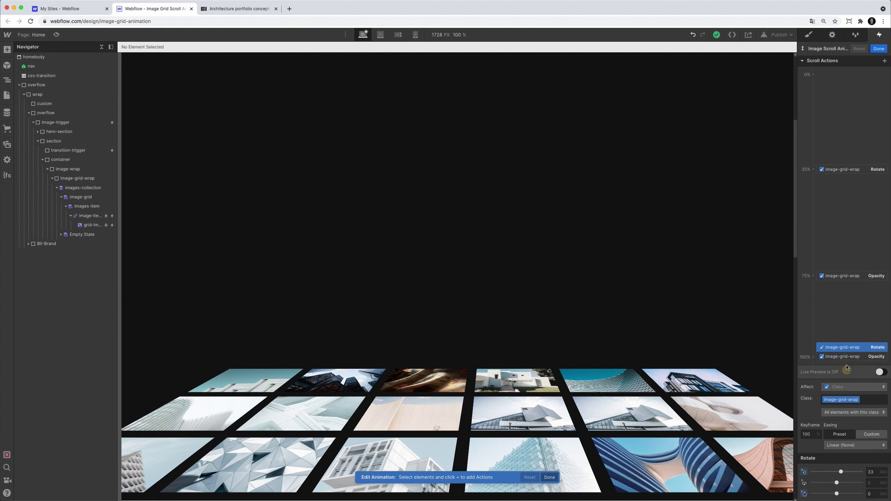
left_click(881, 372)
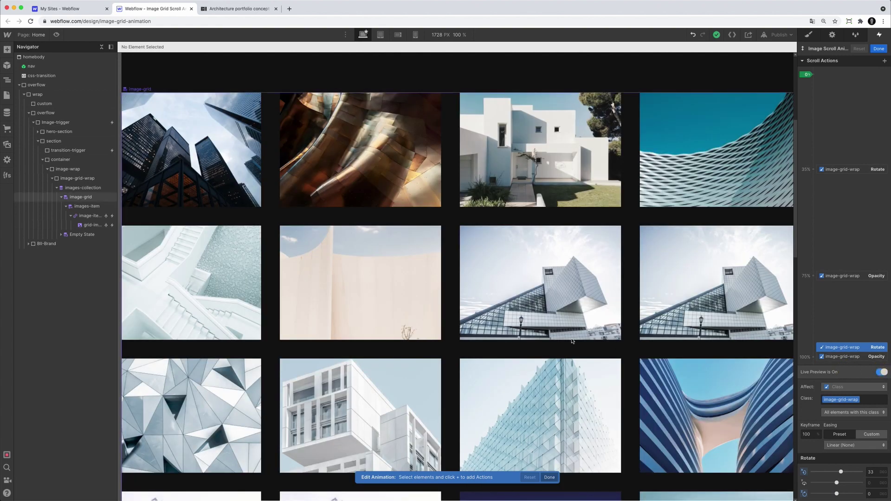
scroll(549, 342, "down", 5)
scroll(550, 343, "up", 3)
scroll(550, 343, "up", 1)
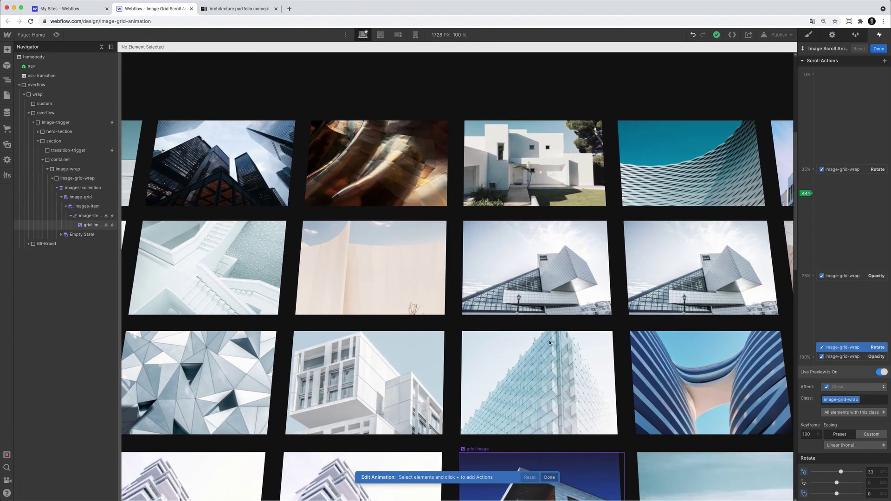
scroll(573, 370, "down", 3)
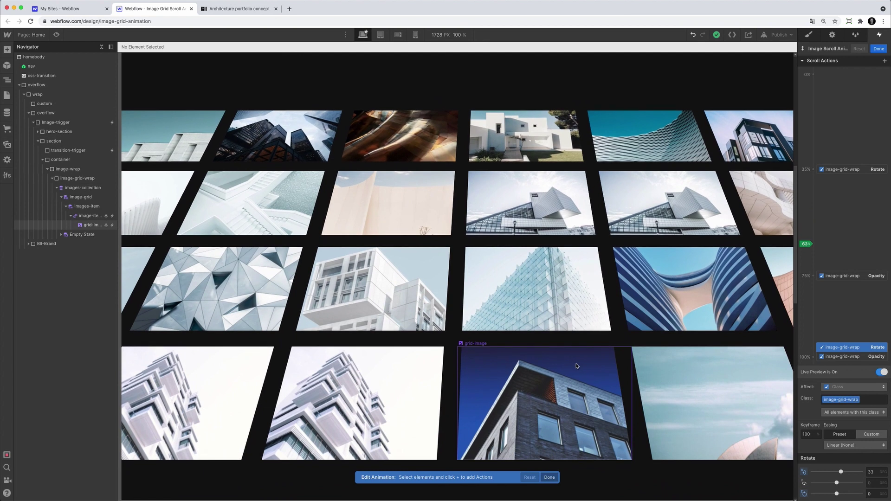
scroll(578, 367, "down", 2)
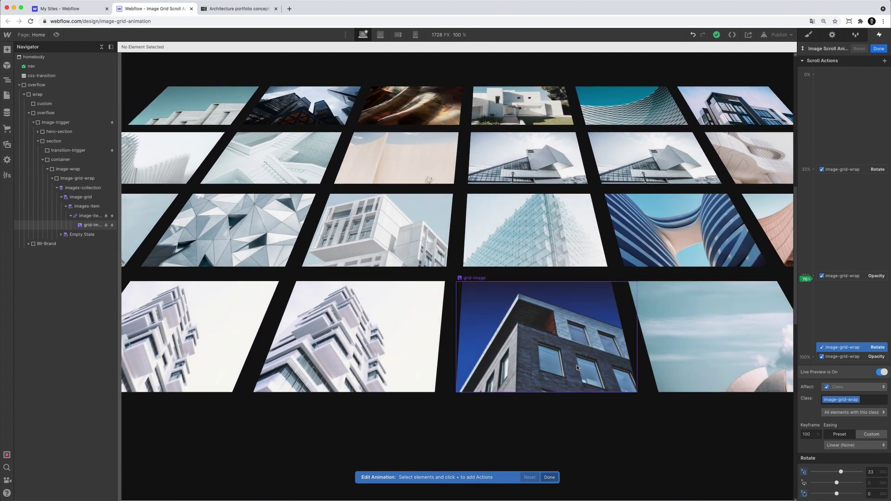
Step: Check the 75% and 100% (value 0) Opacity keyframes, then close the animation editor
left_click(820, 278)
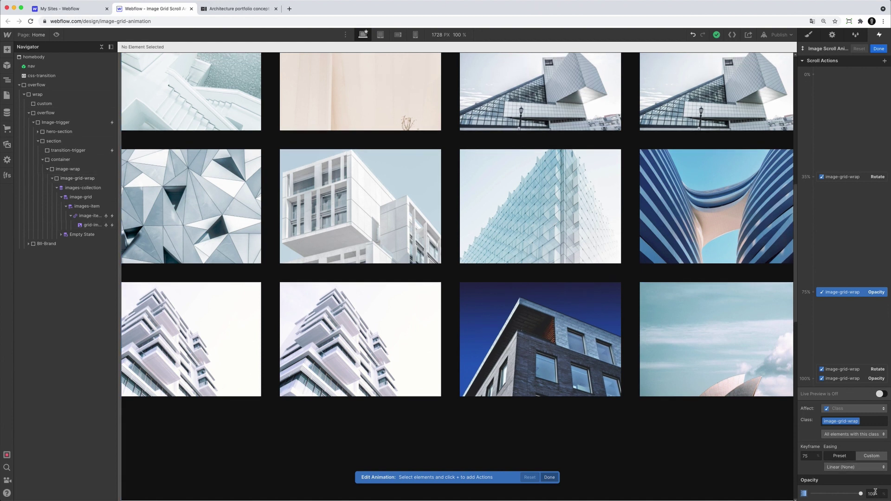
left_click(869, 378)
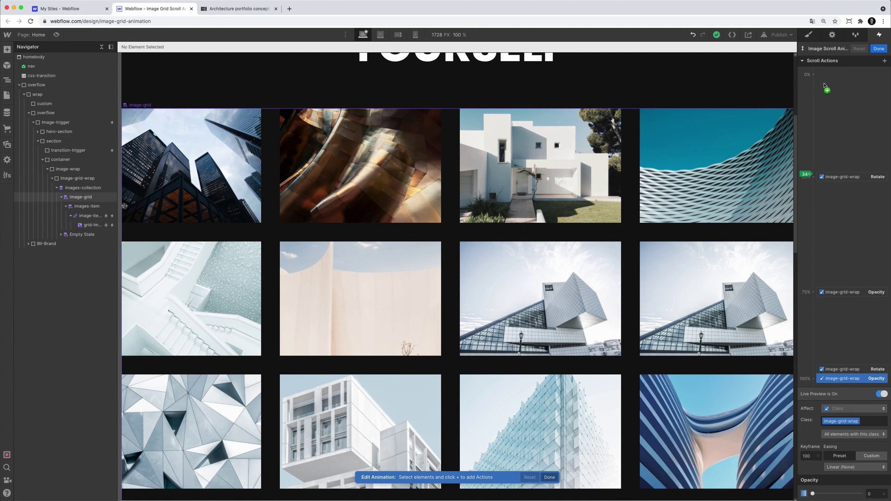
left_click(879, 49)
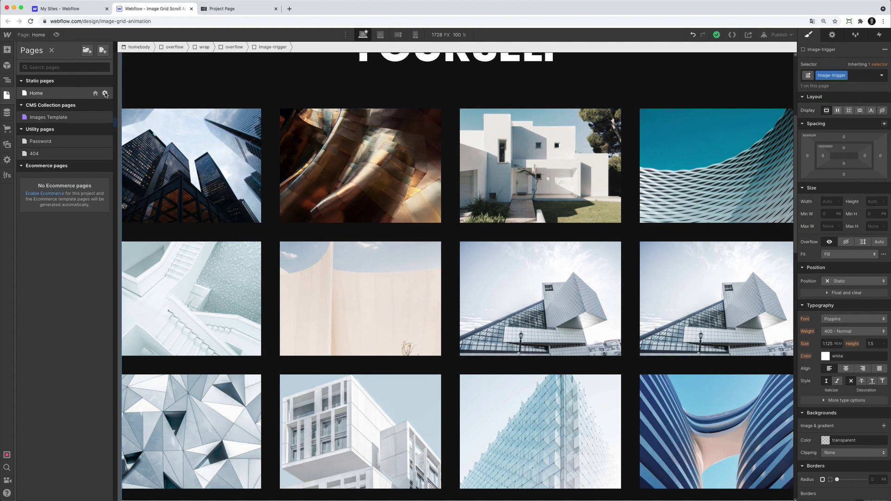
Step: Open the Home page settings and scroll through them
left_click(105, 94)
scroll(214, 181, "down", 10)
scroll(230, 186, "down", 8)
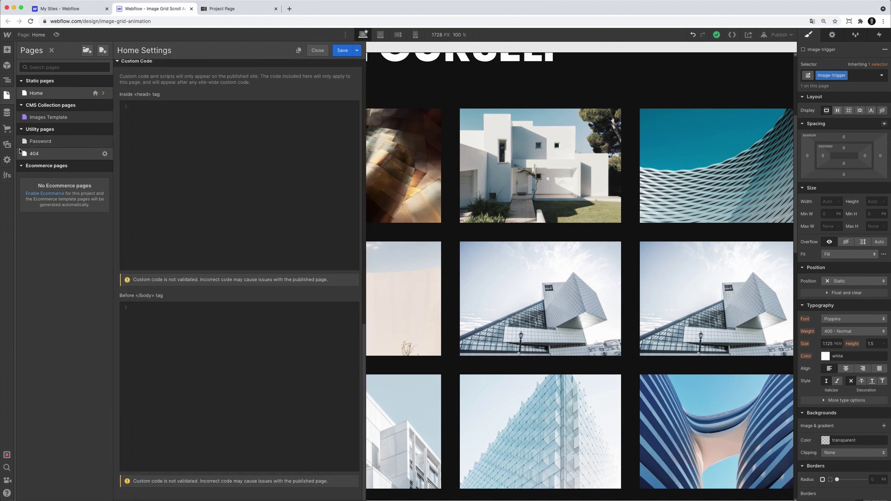
Step: Find the transition-trigger class in the site's custom footer code via Finsweet Site Settings
left_click(7, 175)
left_click(63, 138)
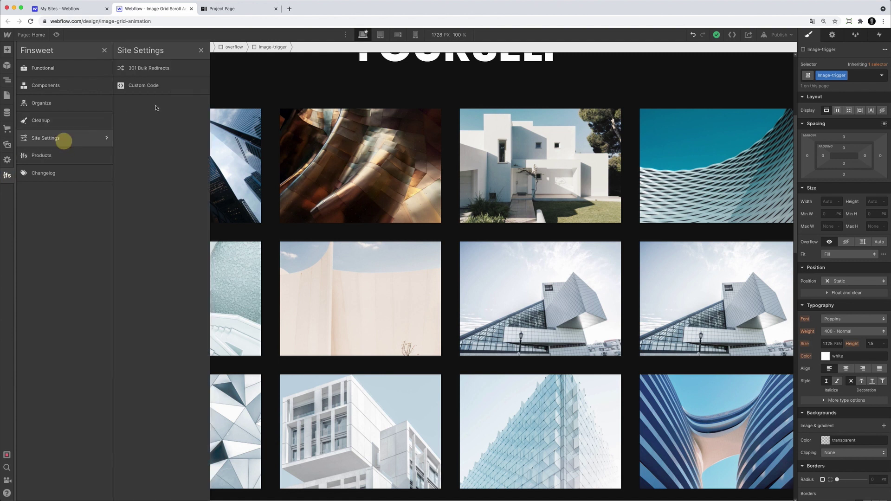
left_click(163, 87)
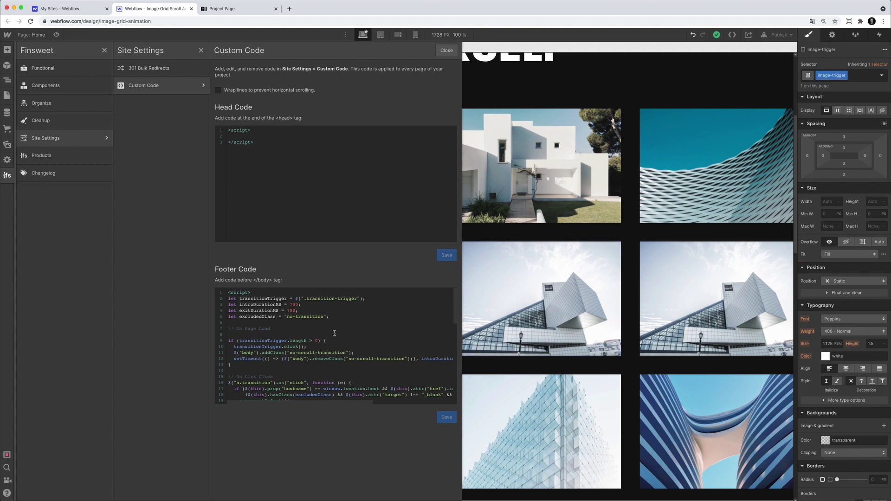
left_click_drag(307, 298, 363, 297)
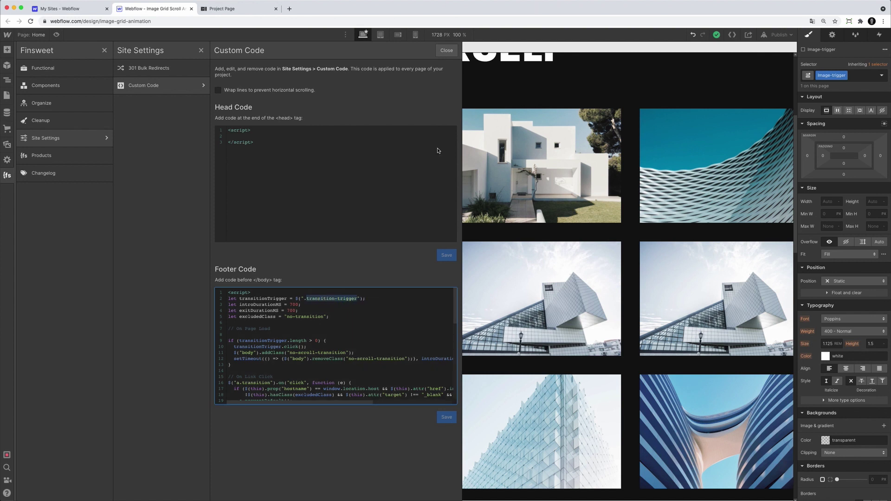
left_click(446, 50)
Step: Select transition-trigger in the element tree and check the wrap Scale action's settings
left_click(145, 108)
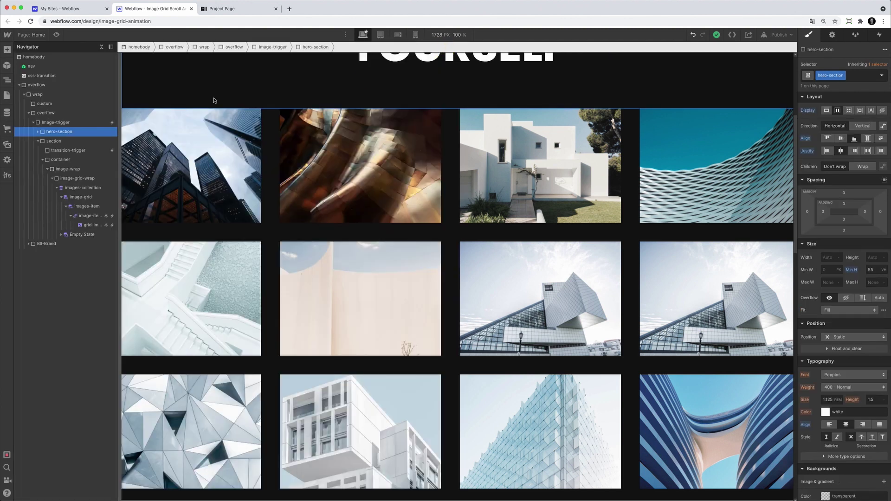
left_click(86, 150)
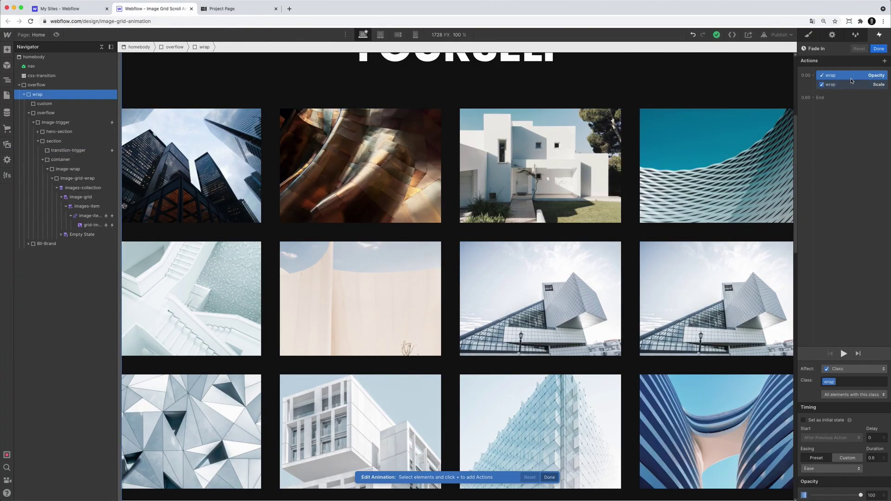
left_click(850, 86)
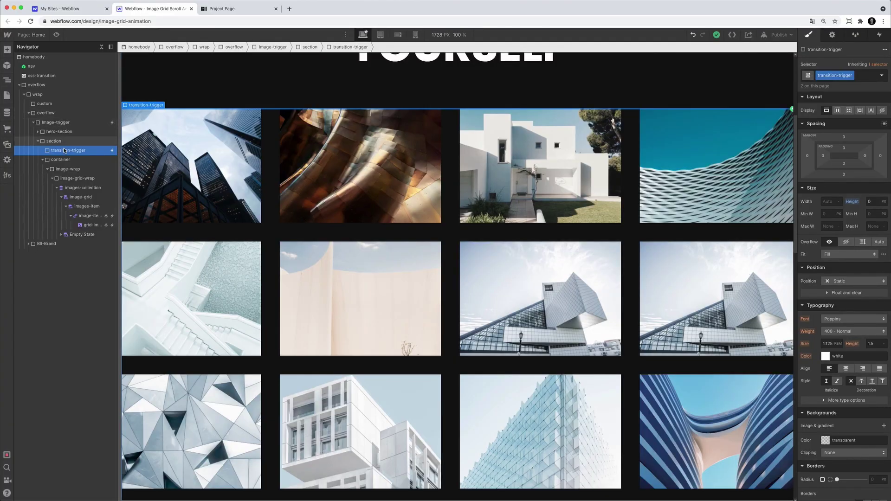
left_click(39, 94)
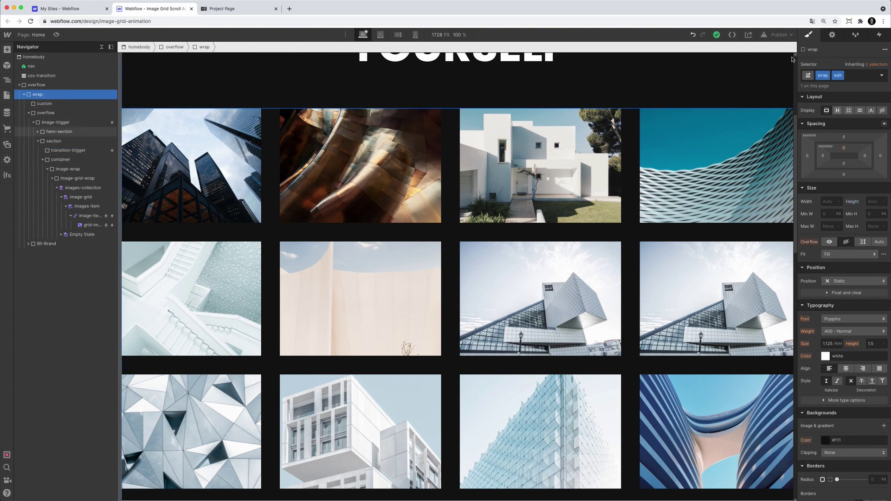
left_click(858, 77)
key("BackSpace")
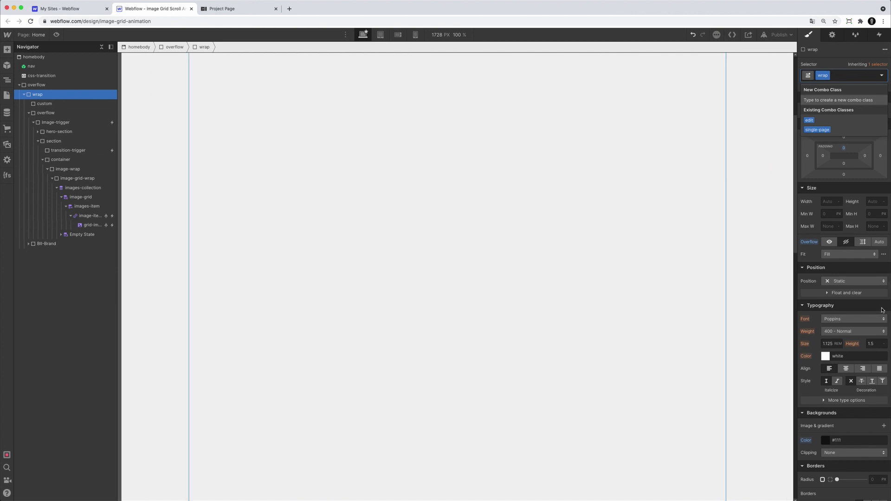
scroll(848, 432, "down", 5)
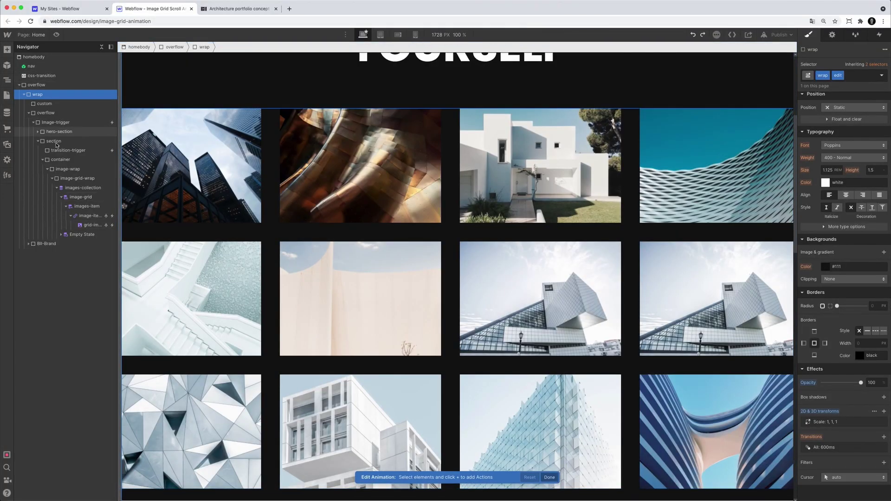
Step: Inspect transition-trigger's Mouse click trigger and the Grid Scale 2 animation's wrap Scale action
left_click(61, 150)
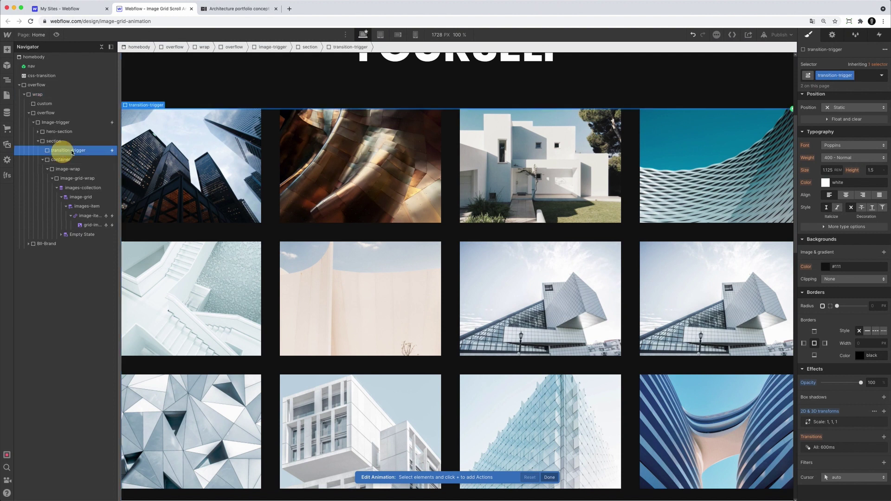
left_click(887, 36)
left_click(866, 73)
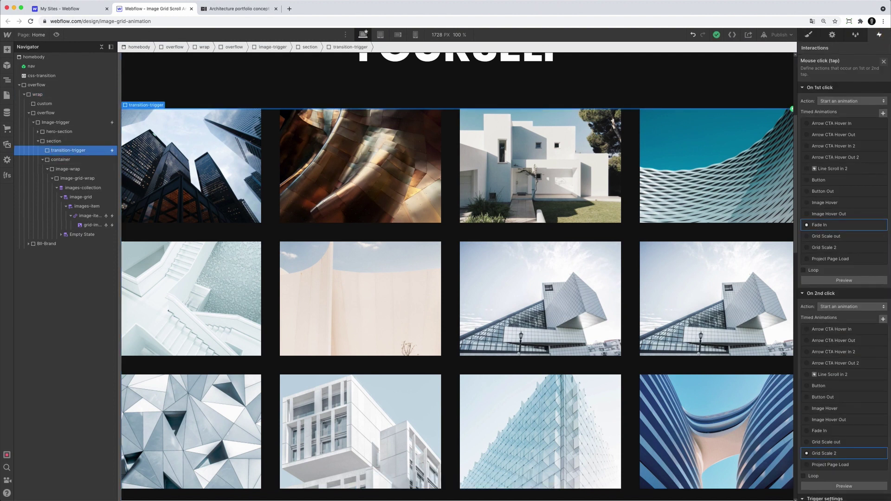
left_click(836, 454)
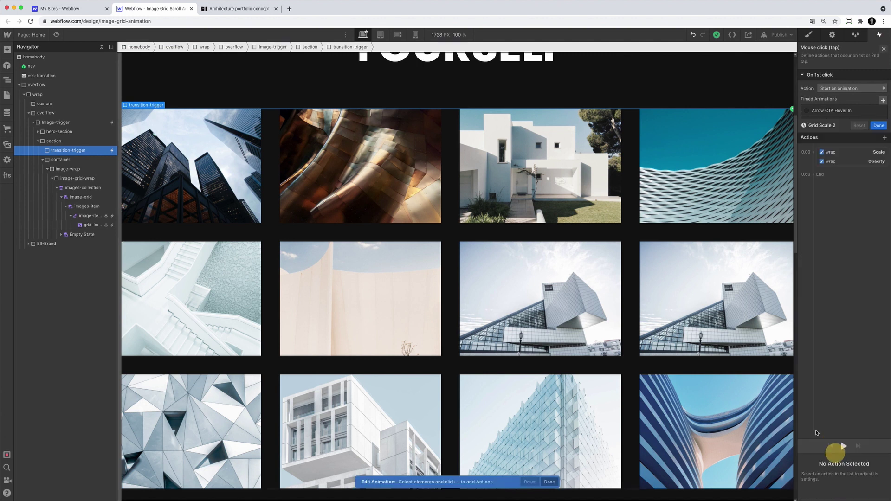
left_click(851, 76)
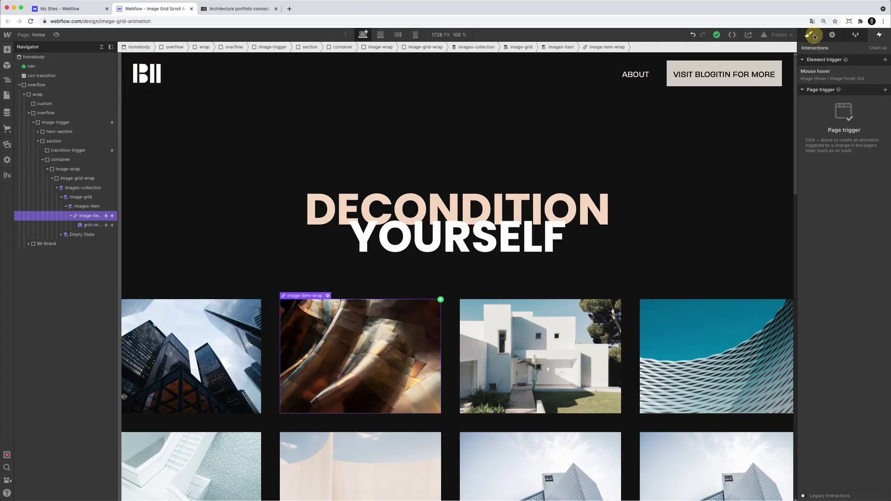
left_click(815, 37)
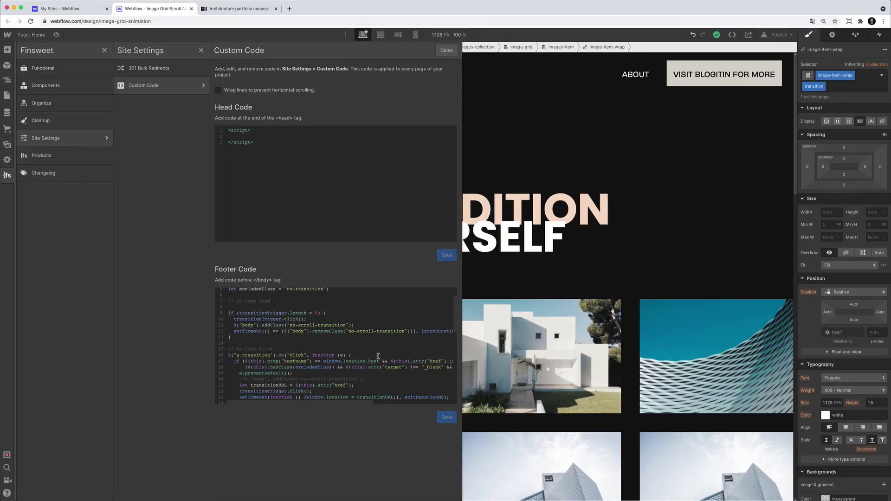
scroll(378, 356, "down", 5)
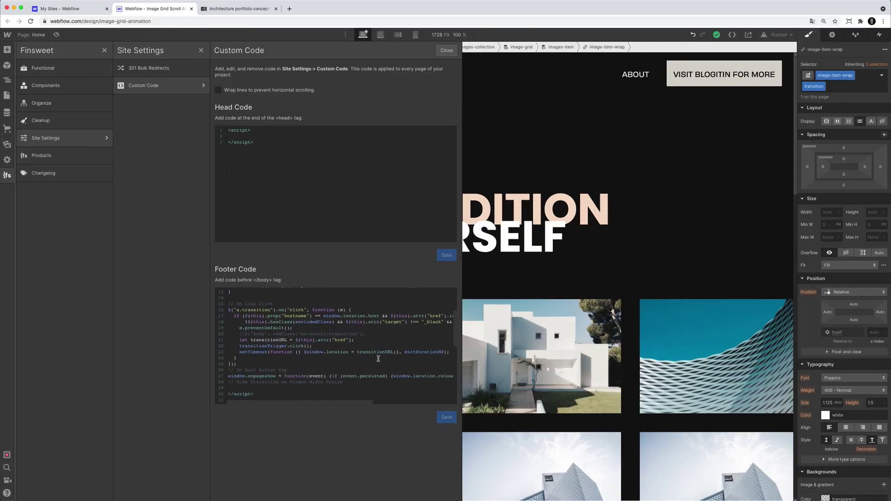
scroll(378, 358, "up", 1)
left_click_drag(230, 308, 246, 309)
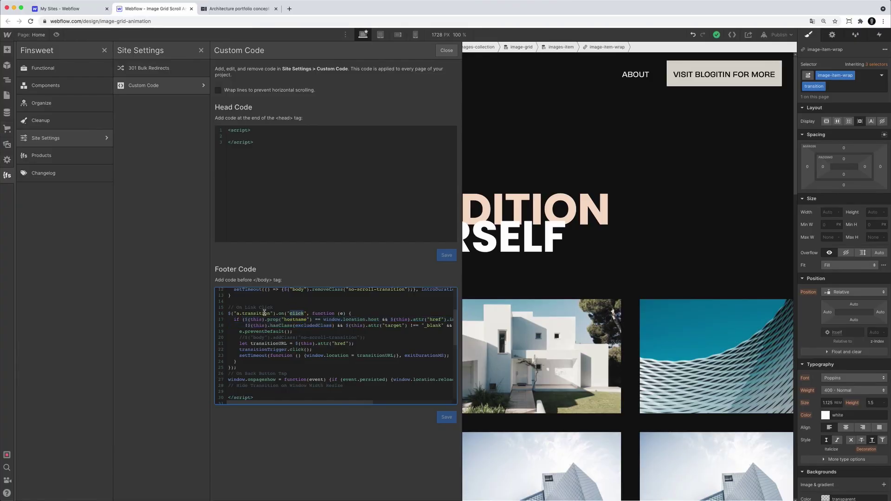
left_click_drag(286, 320, 294, 331)
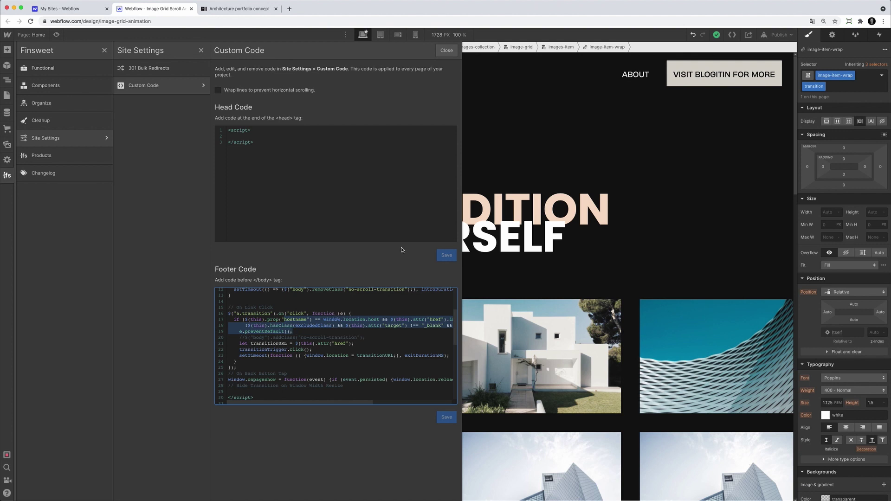
left_click(447, 50)
Step: Bring back the Navigator and select hero-section, then transition-trigger
key("z")
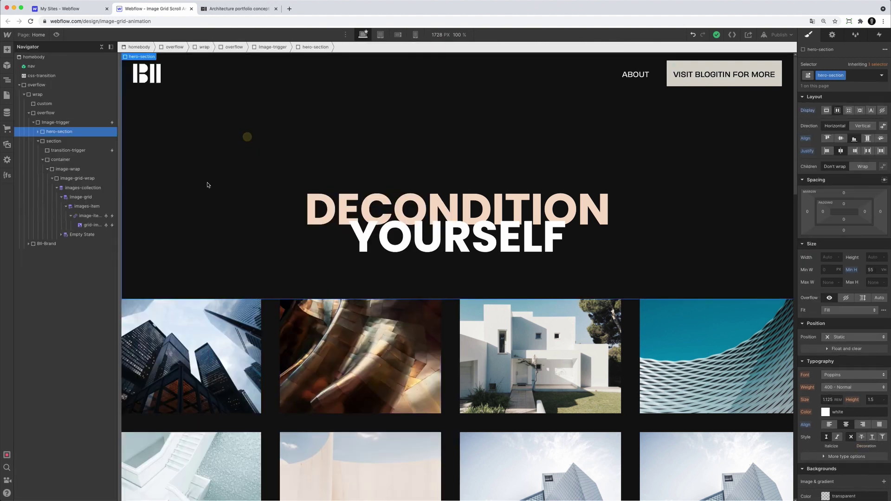
left_click(66, 134)
left_click(63, 150)
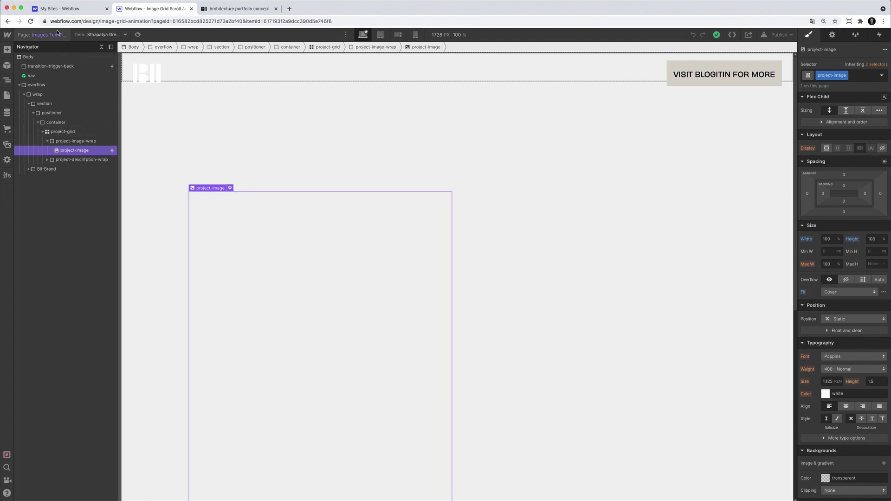
Step: Close the Images Template page settings and select its wrap element
left_click(398, 167)
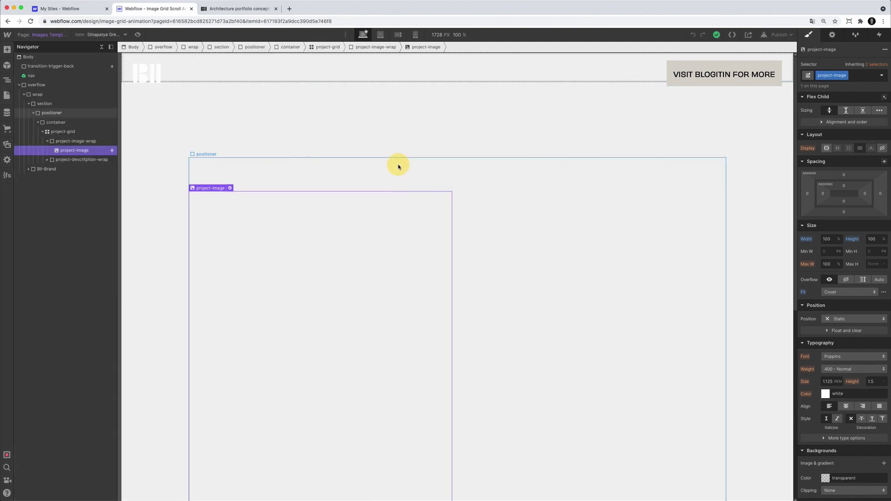
left_click(66, 97)
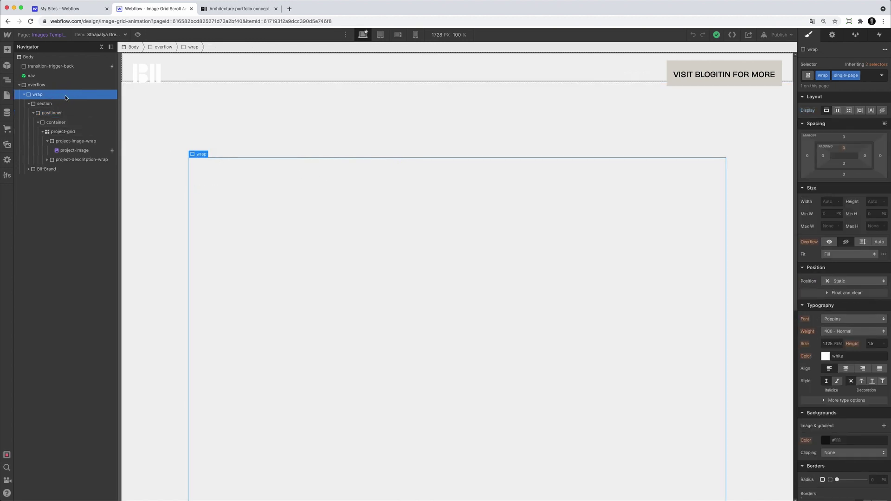
scroll(836, 279, "down", 5)
scroll(786, 282, "down", 3)
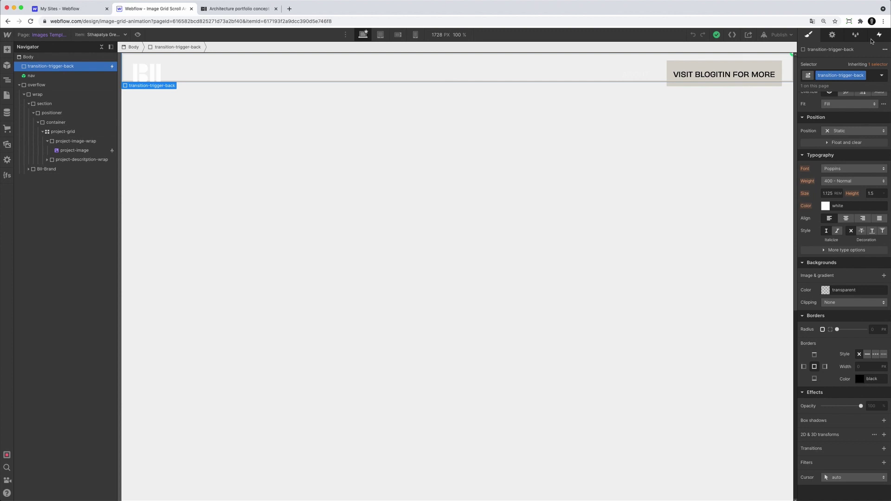
Step: Inspect the template's Page load trigger and Project Page Load's wrap Opacity and Scale actions
left_click(871, 40)
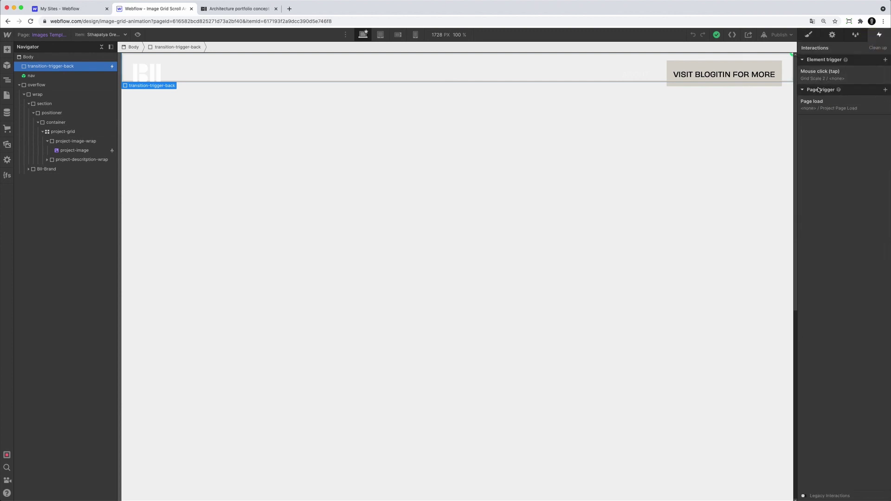
left_click(815, 104)
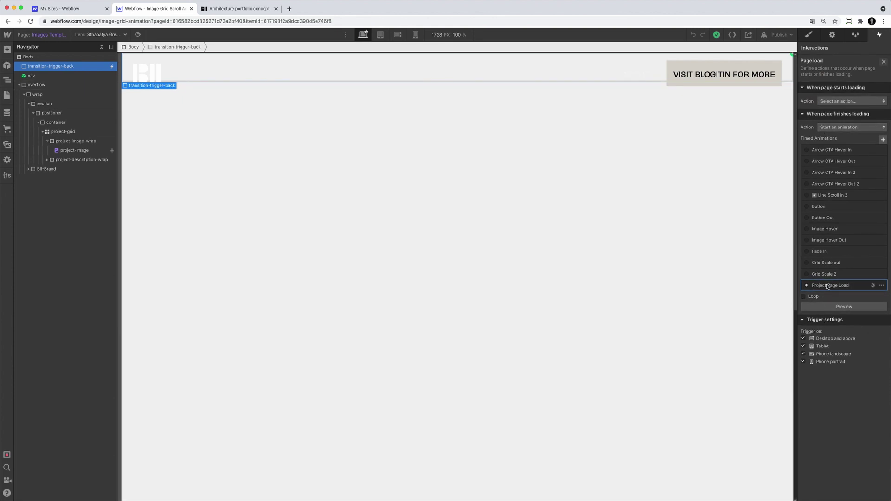
left_click(829, 286)
left_click(871, 76)
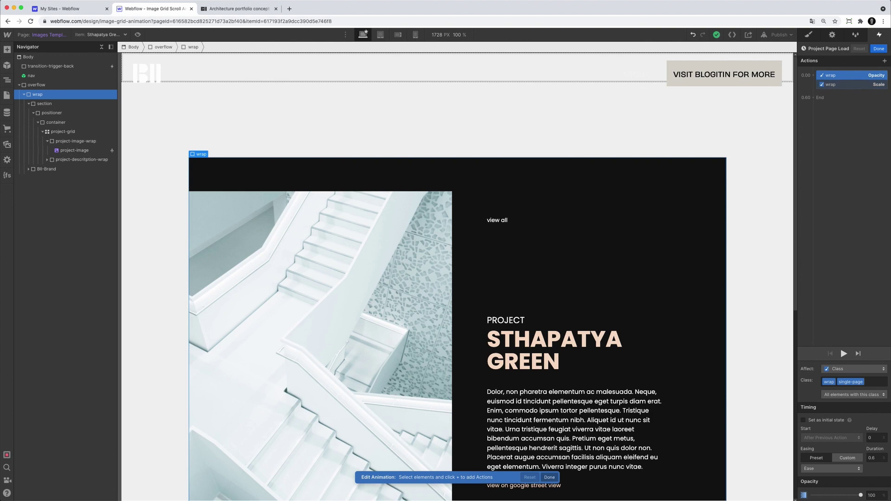
left_click(855, 84)
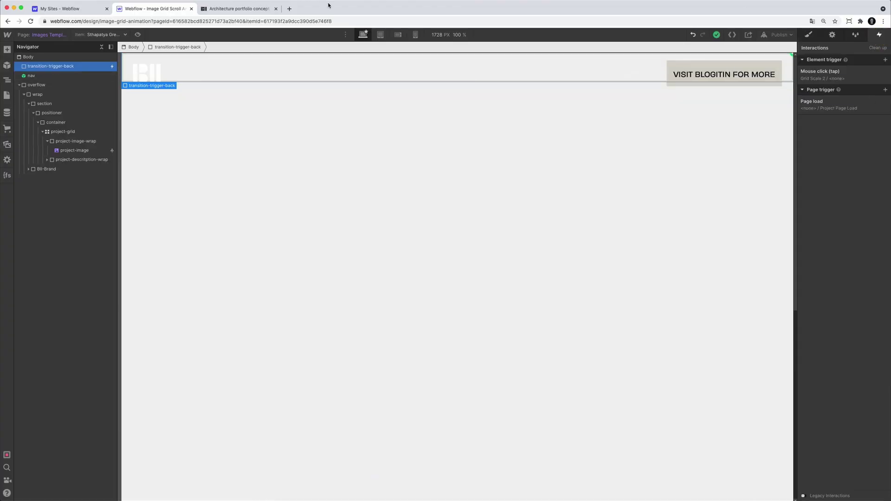
Step: Scroll through the published portfolio site, then return to the Webflow Designer
left_click(229, 11)
scroll(656, 144, "down", 5)
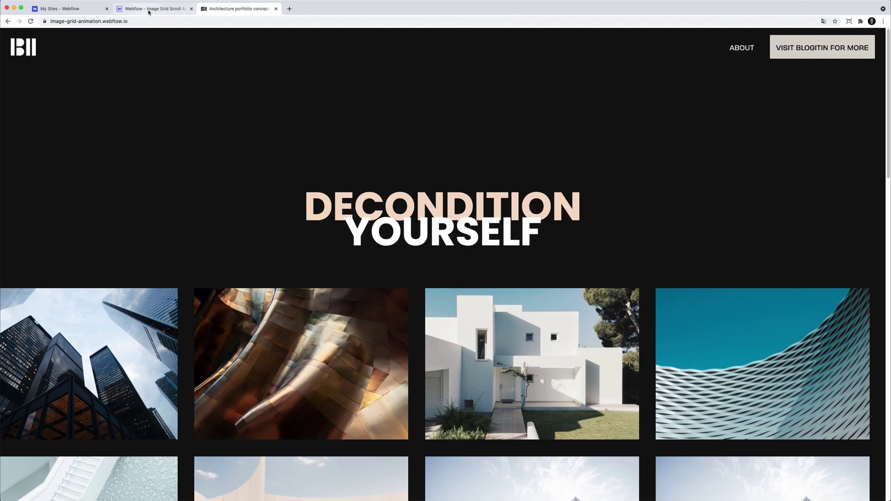
left_click(149, 12)
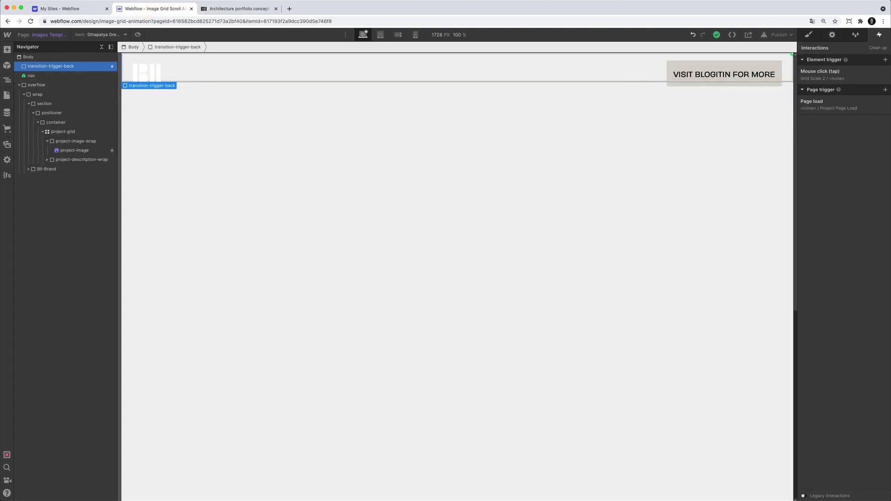
Step: Review Grid Scale 2's wrap actions: scale to 1.6 and fade to 0 opacity
left_click(826, 80)
left_click(821, 251)
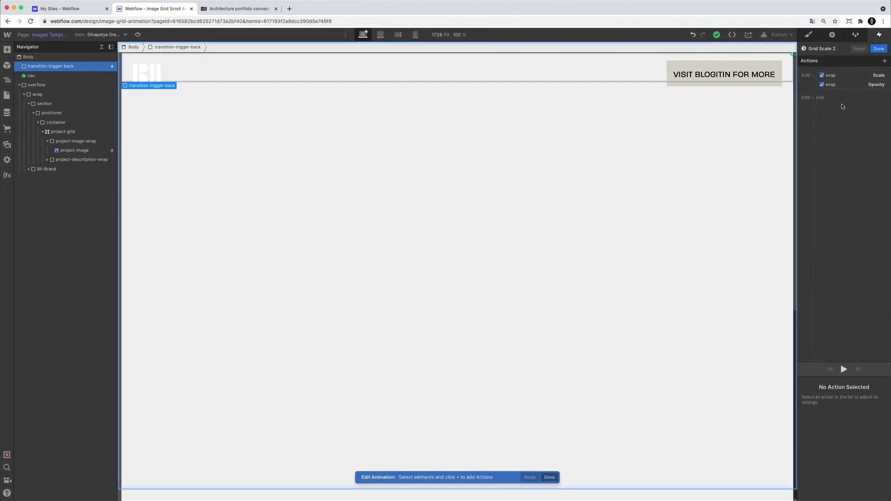
left_click(843, 75)
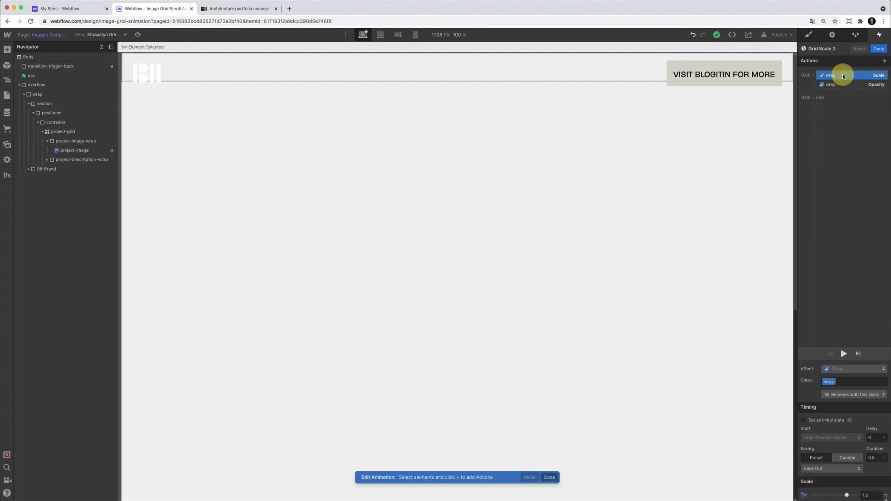
left_click(848, 85)
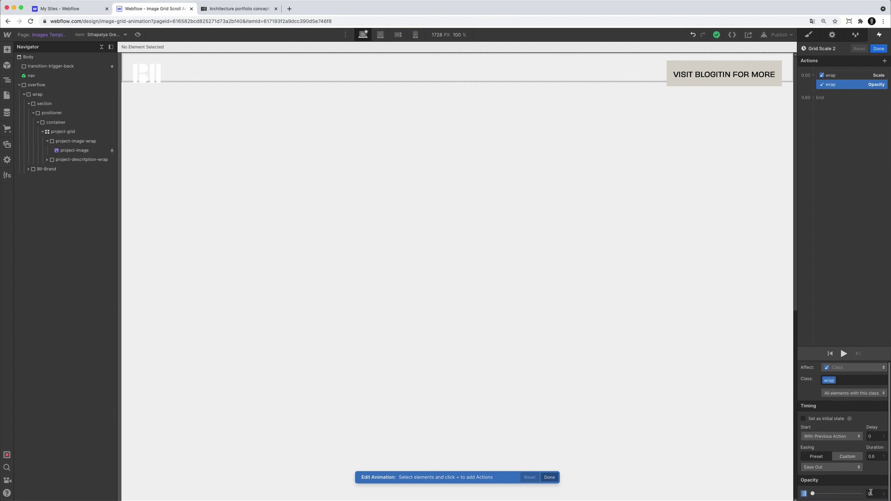
left_click(249, 9)
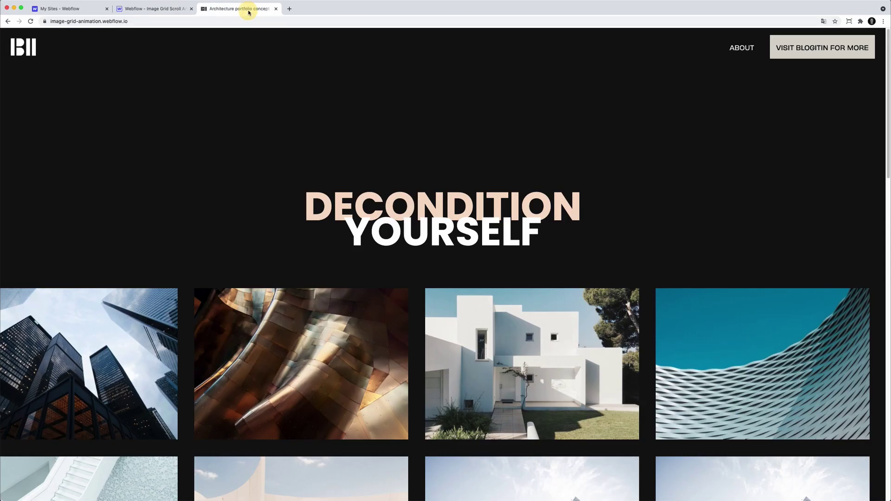
left_click(406, 349)
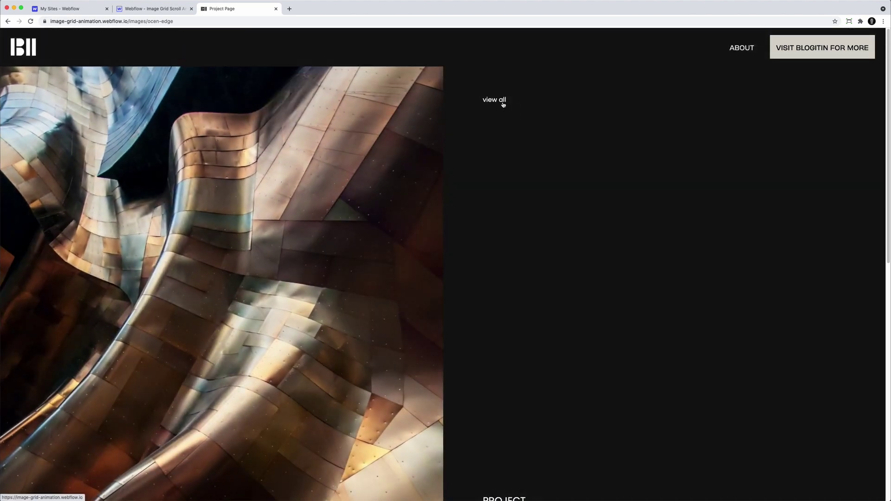
left_click(503, 103)
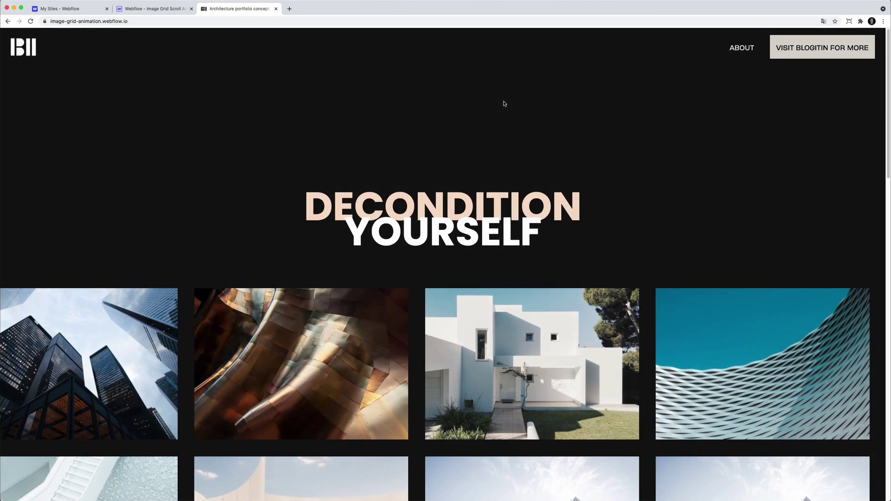